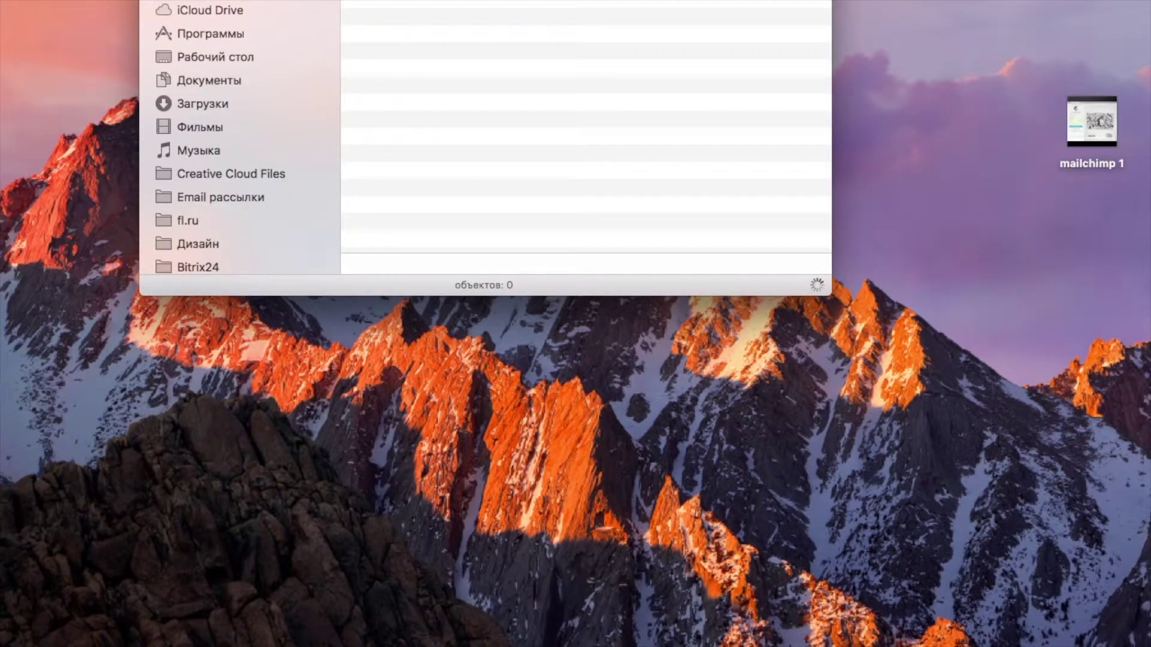
# Step: Move b24g v1 (1).html from the Downloads (Загрузки) folder to the desktop and close the folder window
pyautogui.click(185, 107)
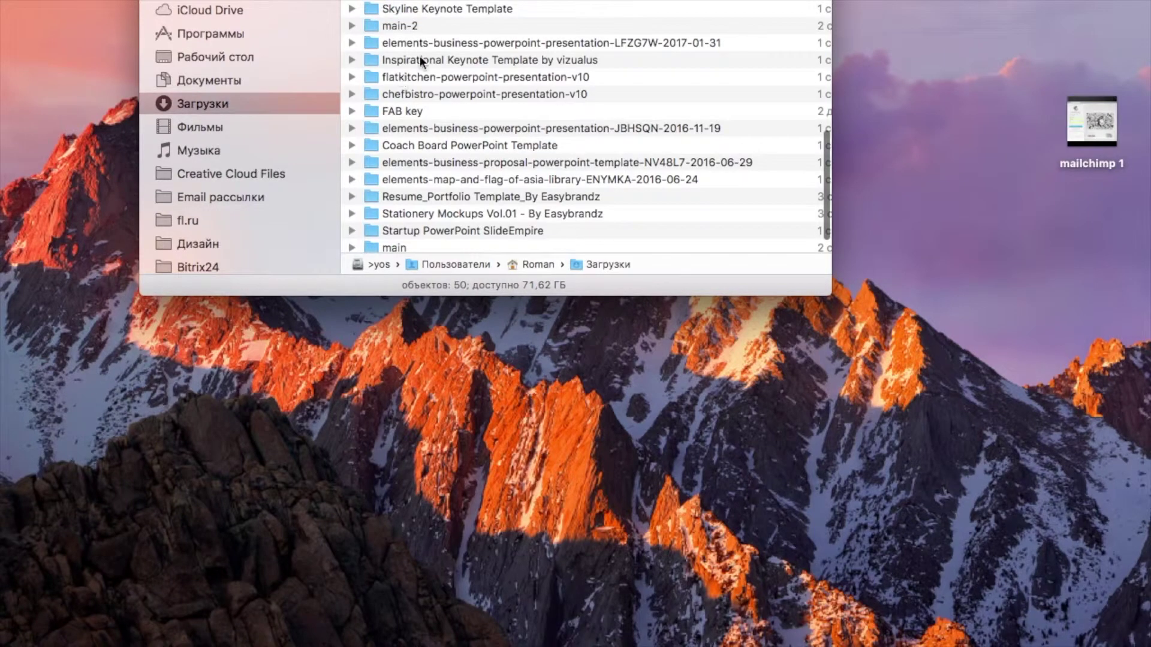
pyautogui.scroll(10, 420, 57)
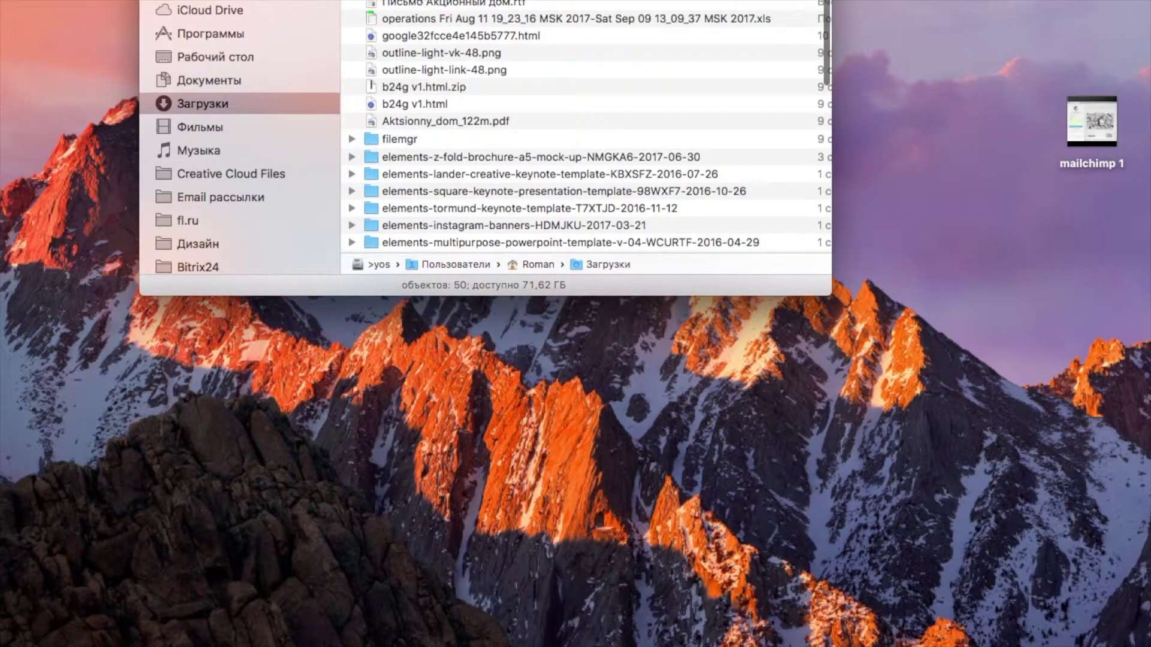
pyautogui.moveTo(886, 214); pyautogui.dragTo(1042, 285)
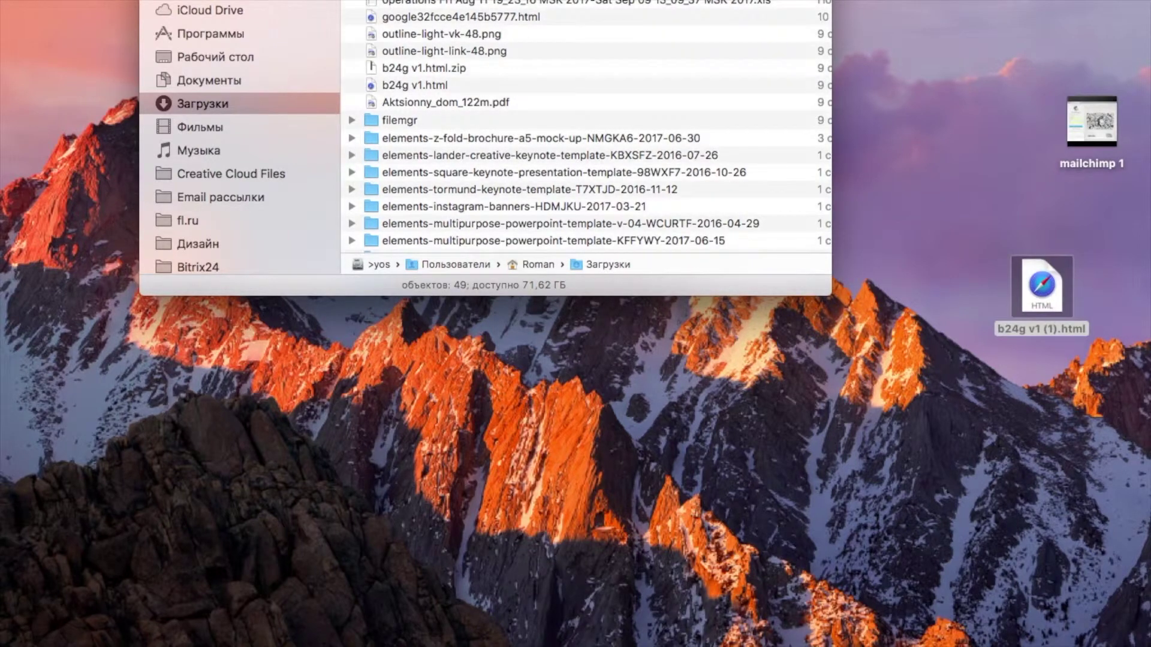
pyautogui.press('super+w')
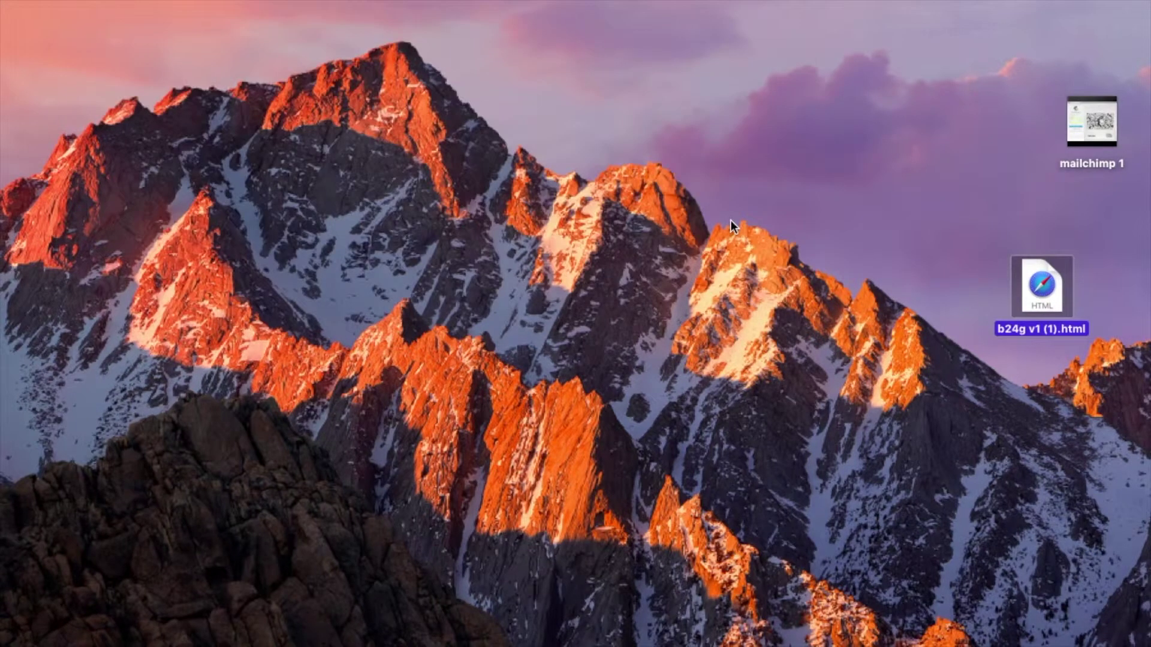
# Step: Open b24g v1 (1).html from the desktop and save its blue header image to the desktop
pyautogui.doubleClick(1039, 288)
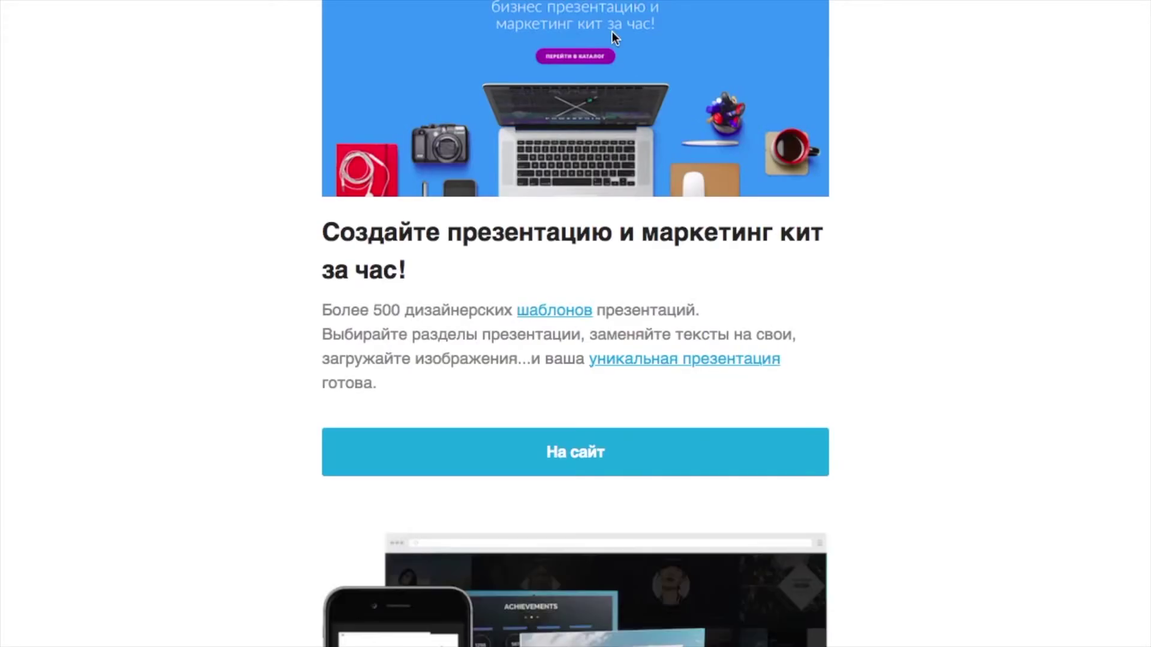
pyautogui.scroll(-10, 710, 219)
pyautogui.scroll(10, 705, 198)
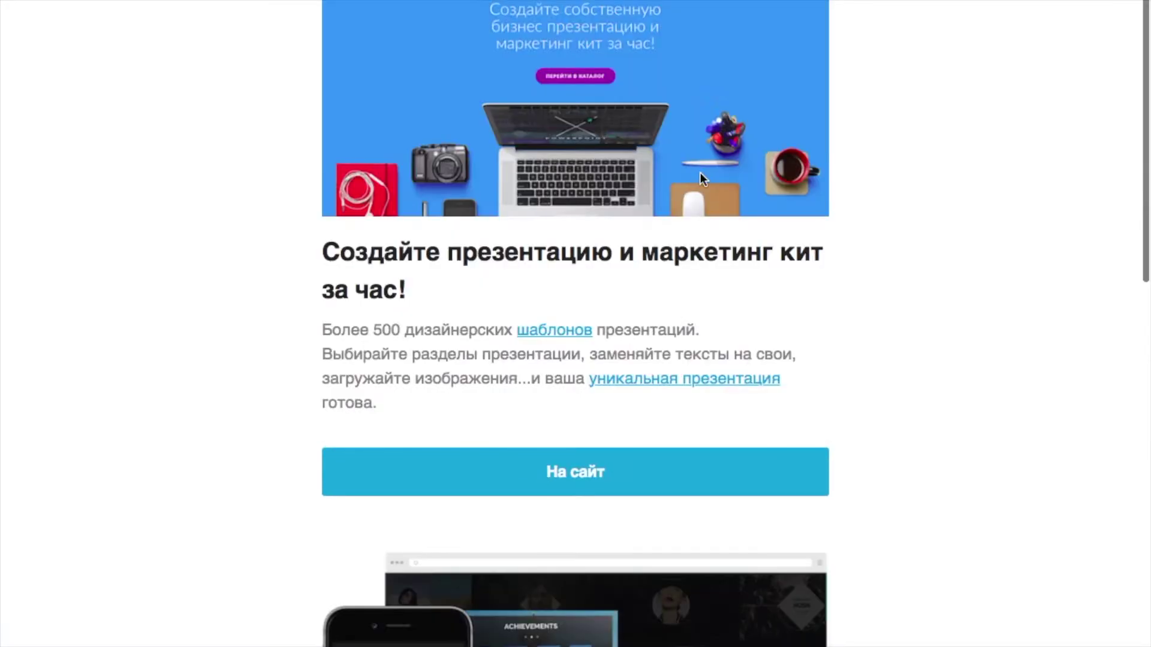
pyautogui.scroll(-1, 698, 132)
pyautogui.rightClick(694, 100)
pyautogui.click(713, 167)
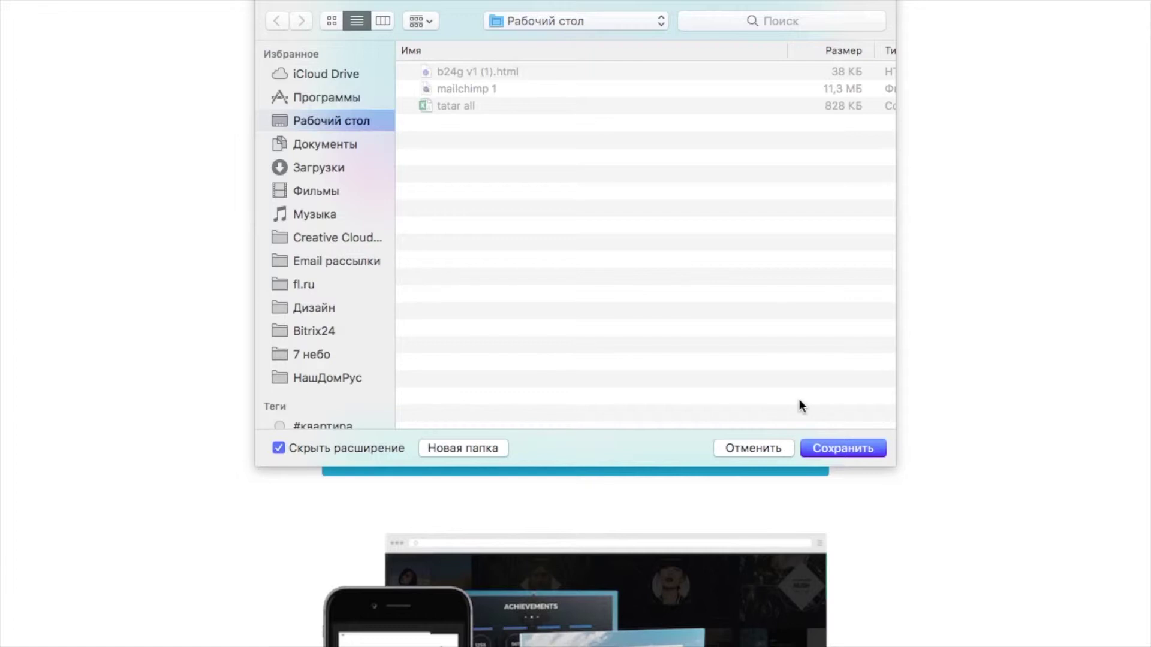
pyautogui.click(834, 448)
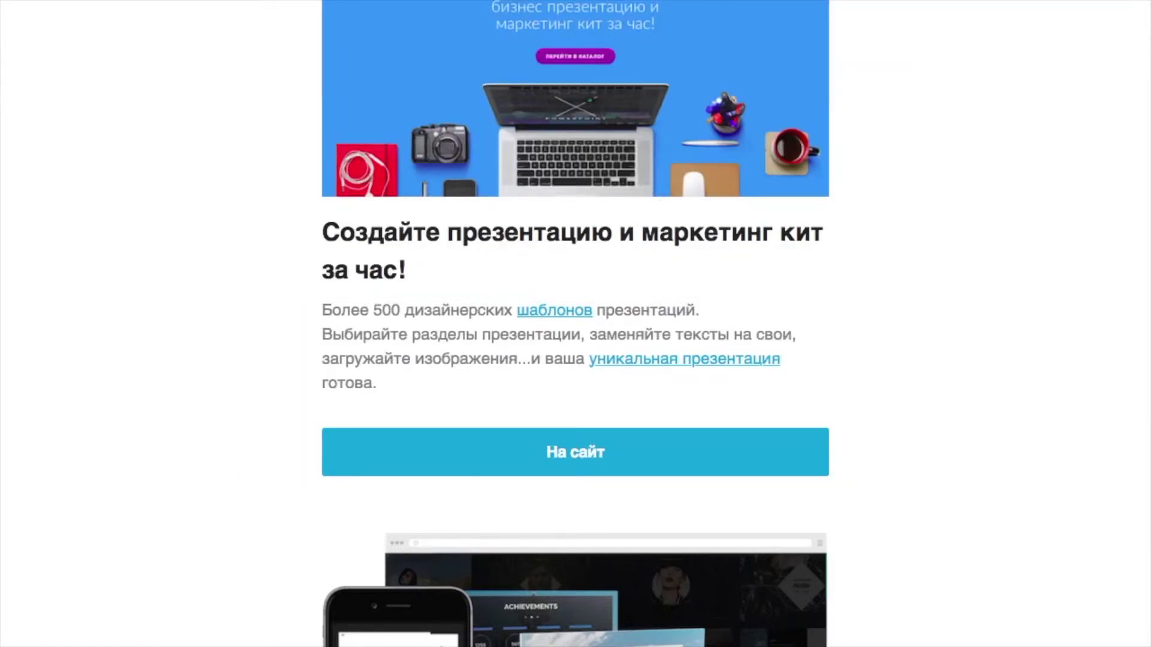
# Step: Save the email page's phone and presentation slides image to the desktop
pyautogui.scroll(-10, 477, 636)
pyautogui.rightClick(506, 304)
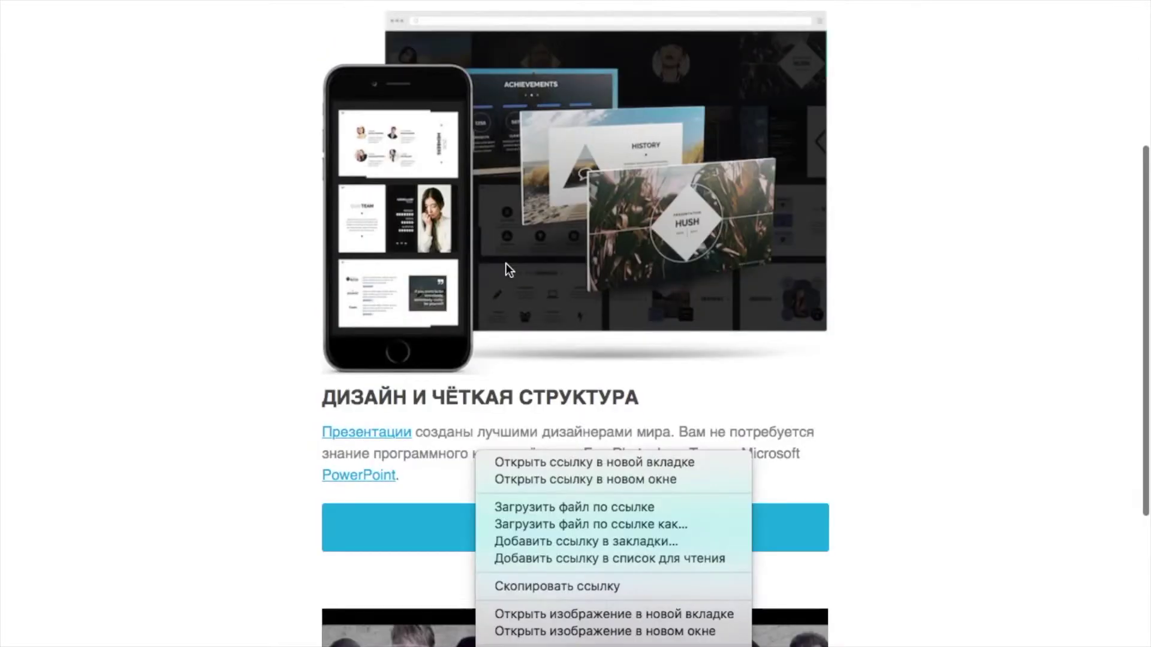
pyautogui.click(503, 254)
pyautogui.rightClick(526, 229)
pyautogui.click(529, 219)
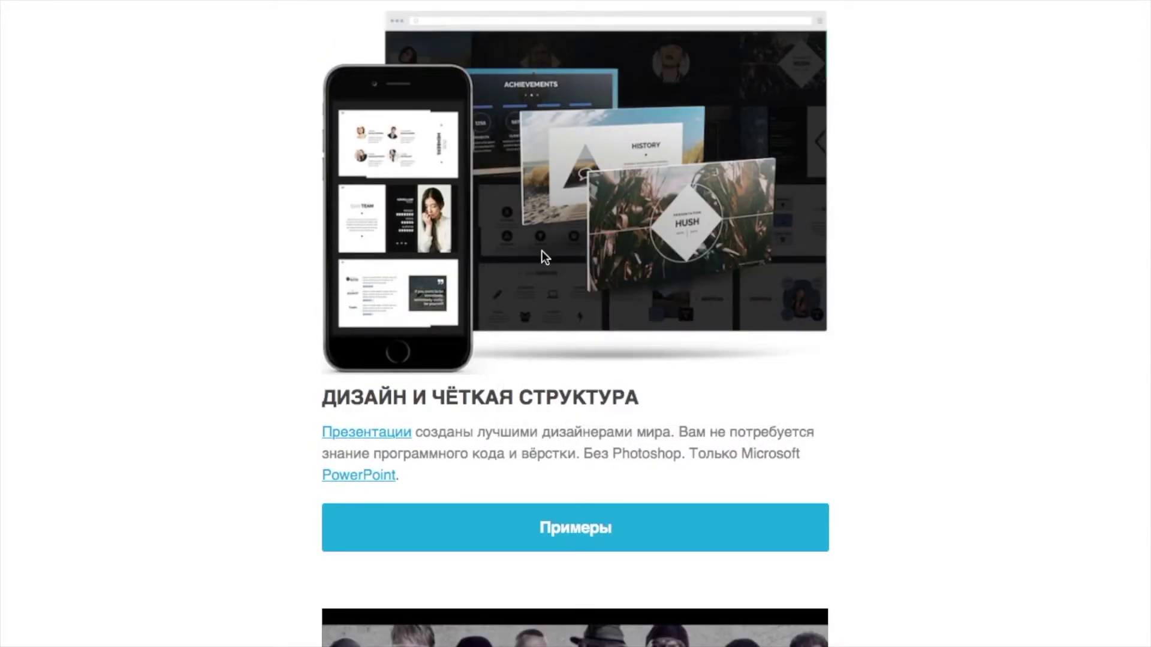
pyautogui.rightClick(634, 164)
pyautogui.click(671, 236)
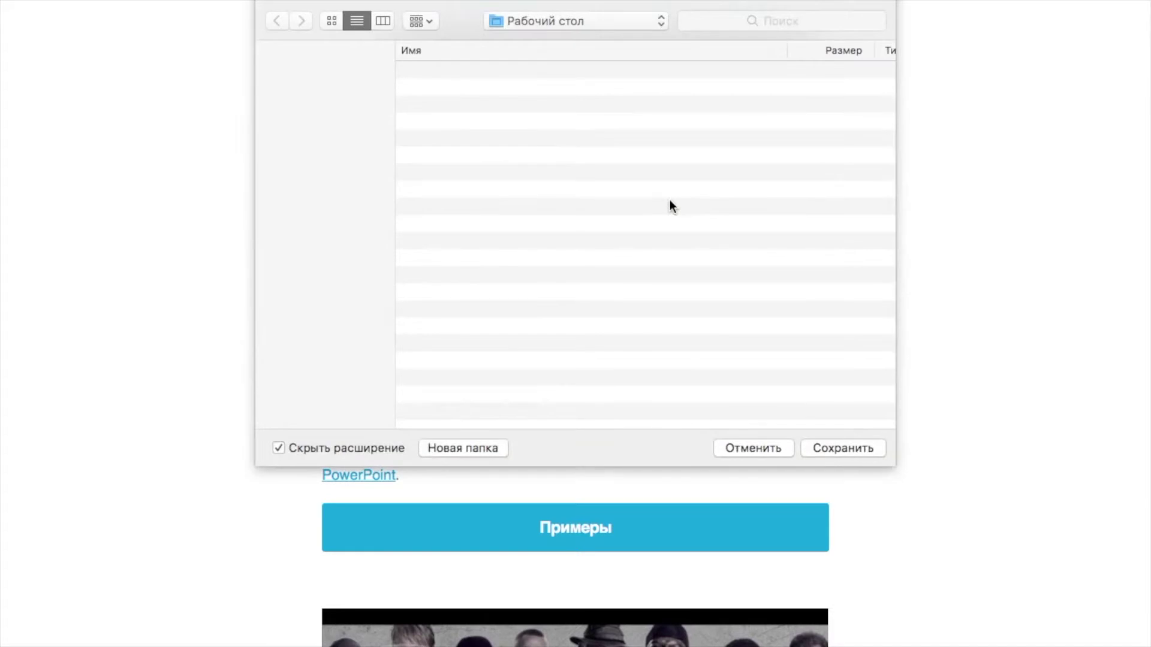
pyautogui.click(857, 449)
# Step: Save the email page's video preview image with the play symbol to the desktop
pyautogui.scroll(-6, 899, 456)
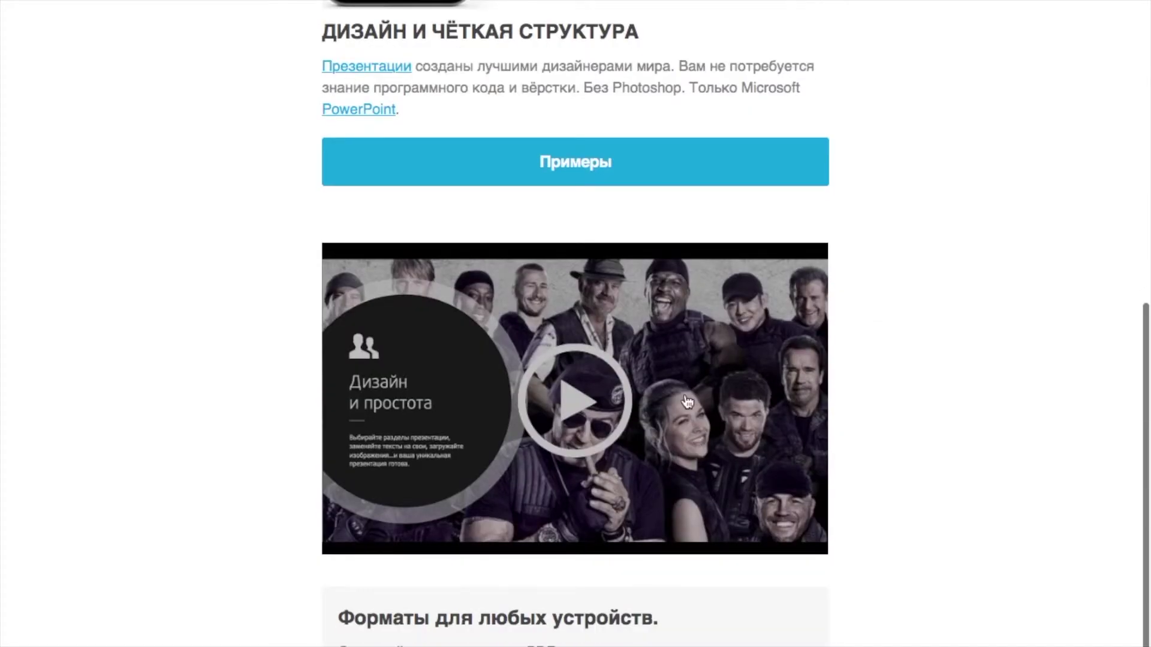
pyautogui.rightClick(720, 403)
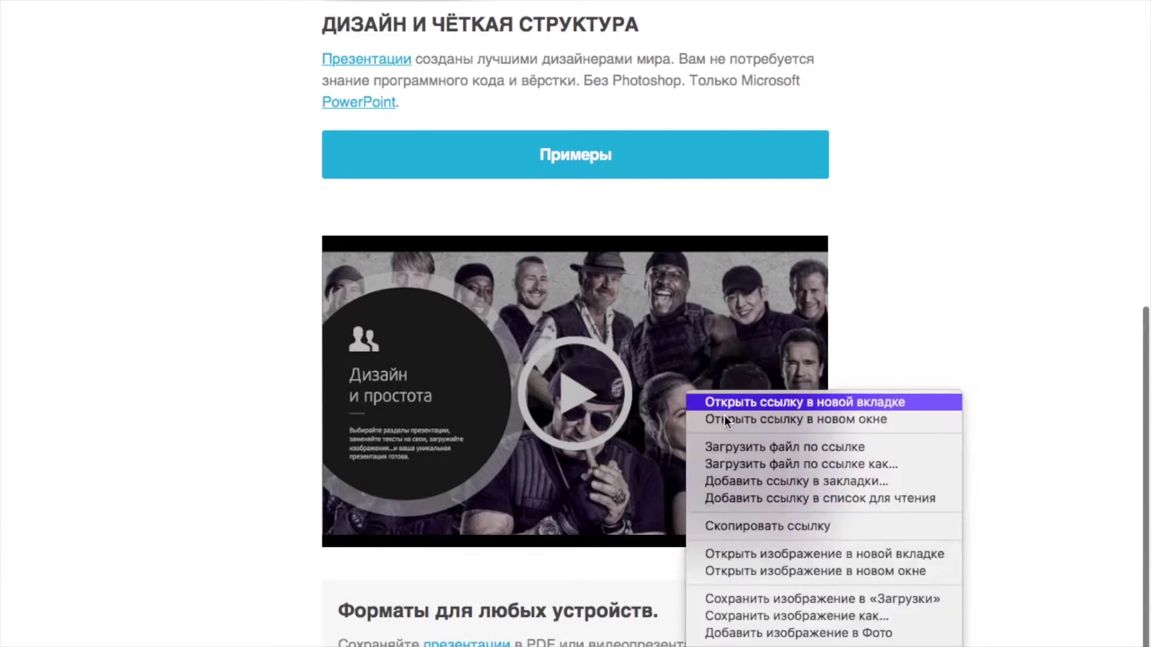
pyautogui.click(776, 611)
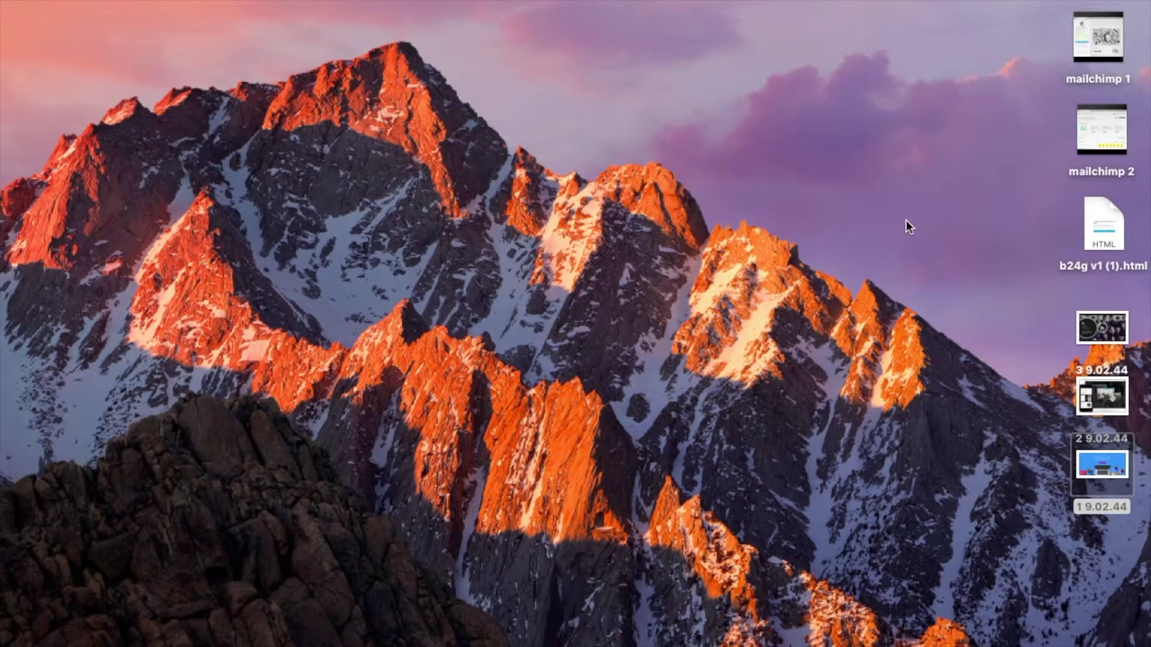
pyautogui.click(1108, 227)
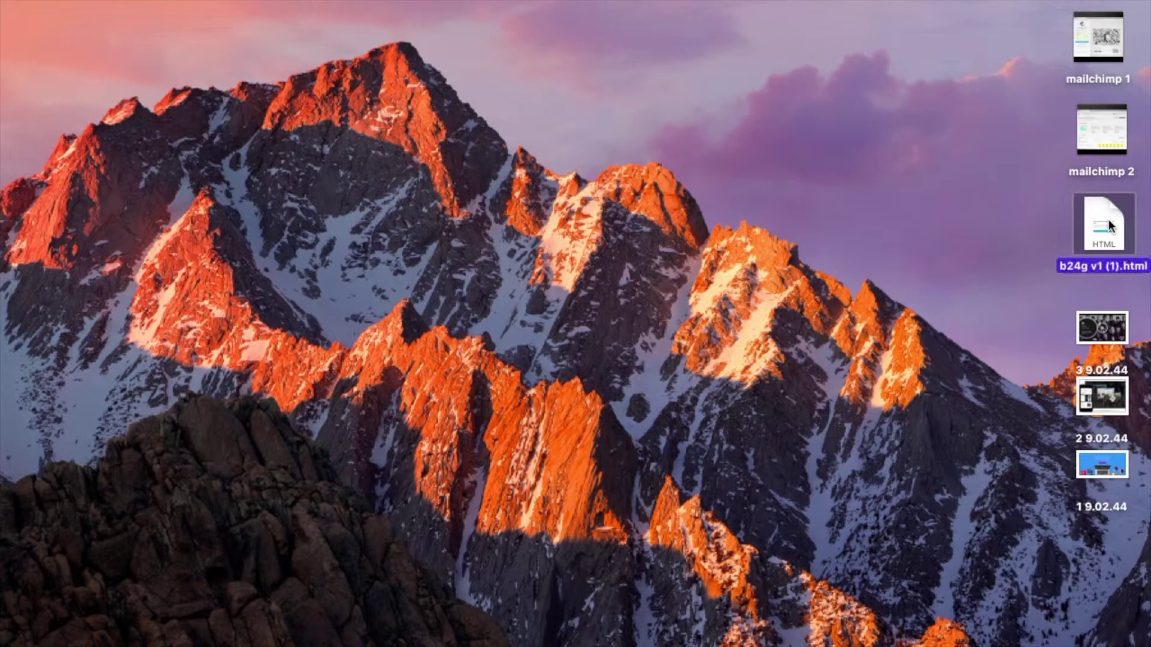
pyautogui.moveTo(1047, 326); pyautogui.dragTo(1097, 516)
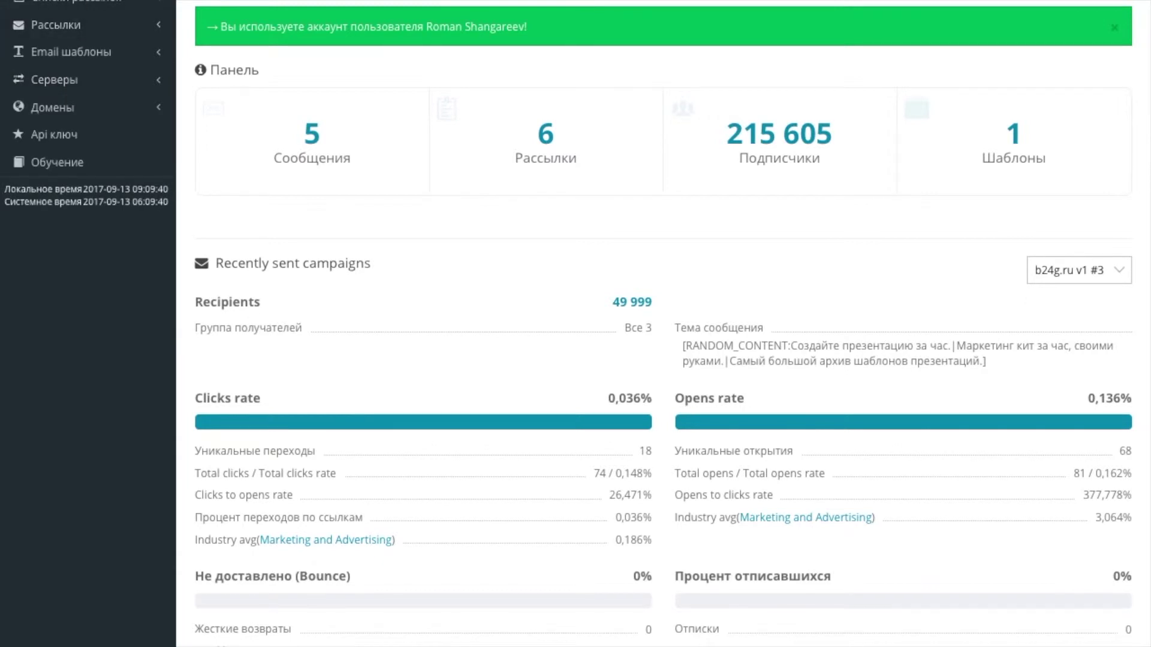
# Step: Switch to the mailing service, go to the message templates (Шаблоны сообщений) and start uploading a template
pyautogui.click(58, 54)
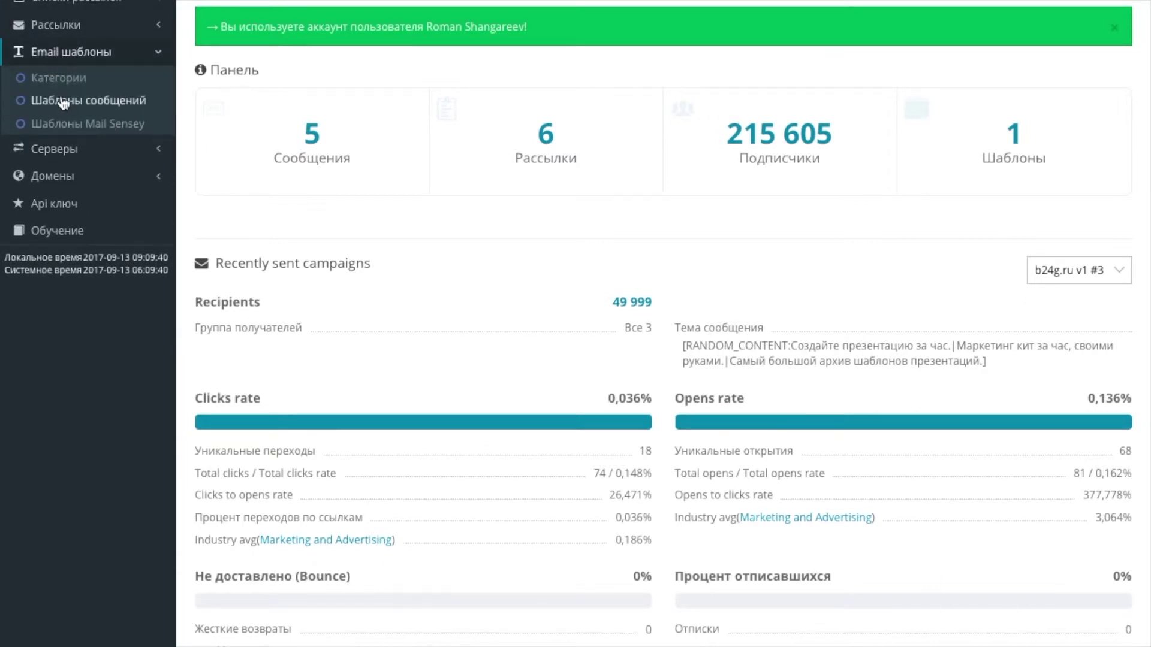
pyautogui.click(66, 80)
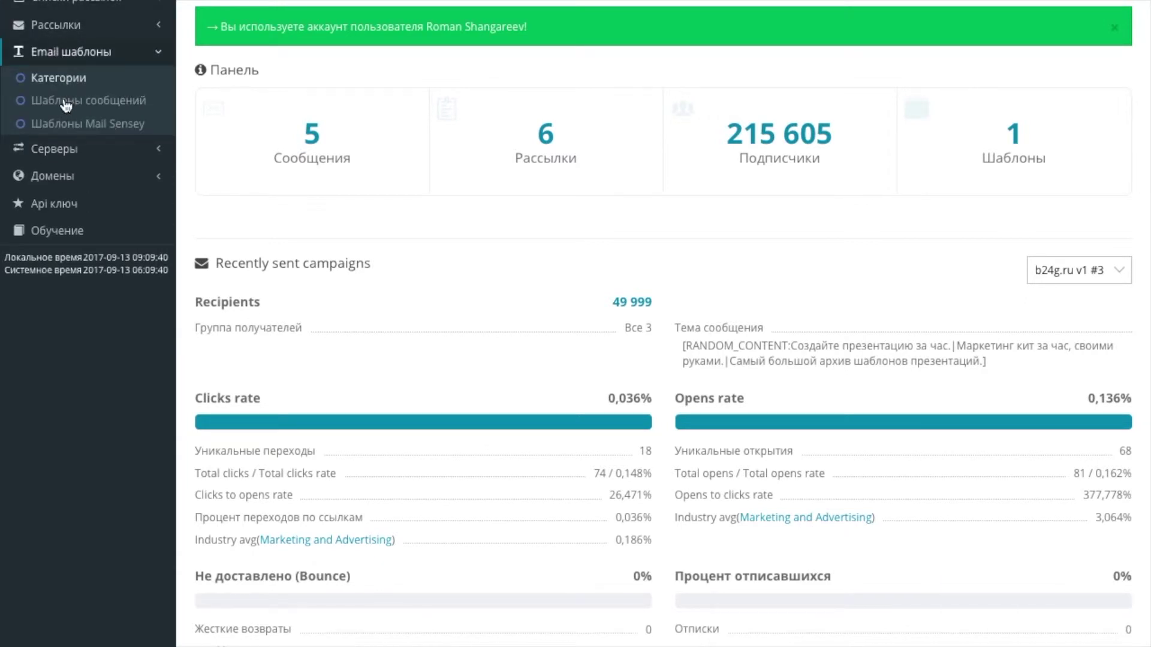
pyautogui.click(66, 102)
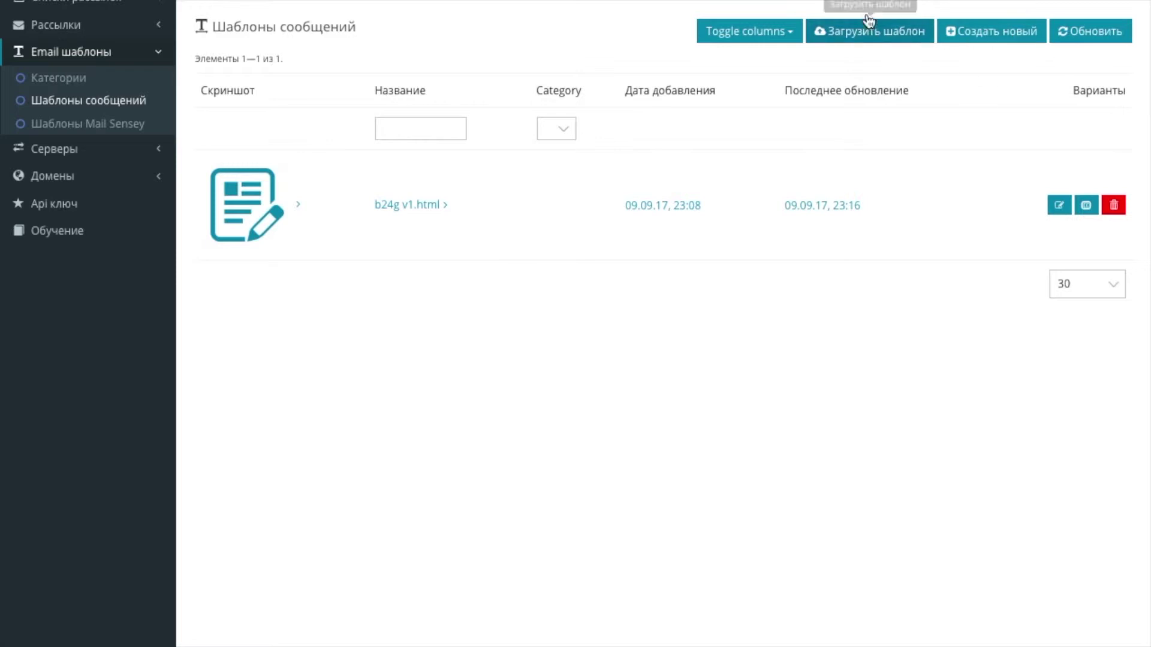
pyautogui.click(879, 32)
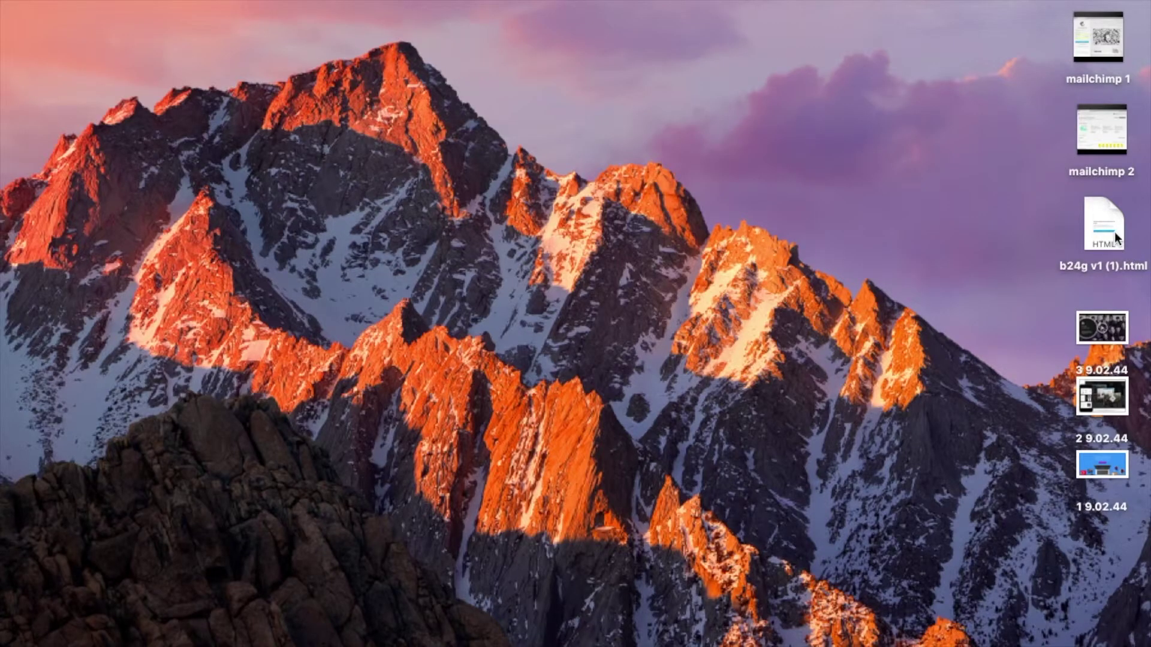
# Step: Compress b24g v1 (1).html on the desktop into a ZIP archive and close the folder window
pyautogui.rightClick(1114, 232)
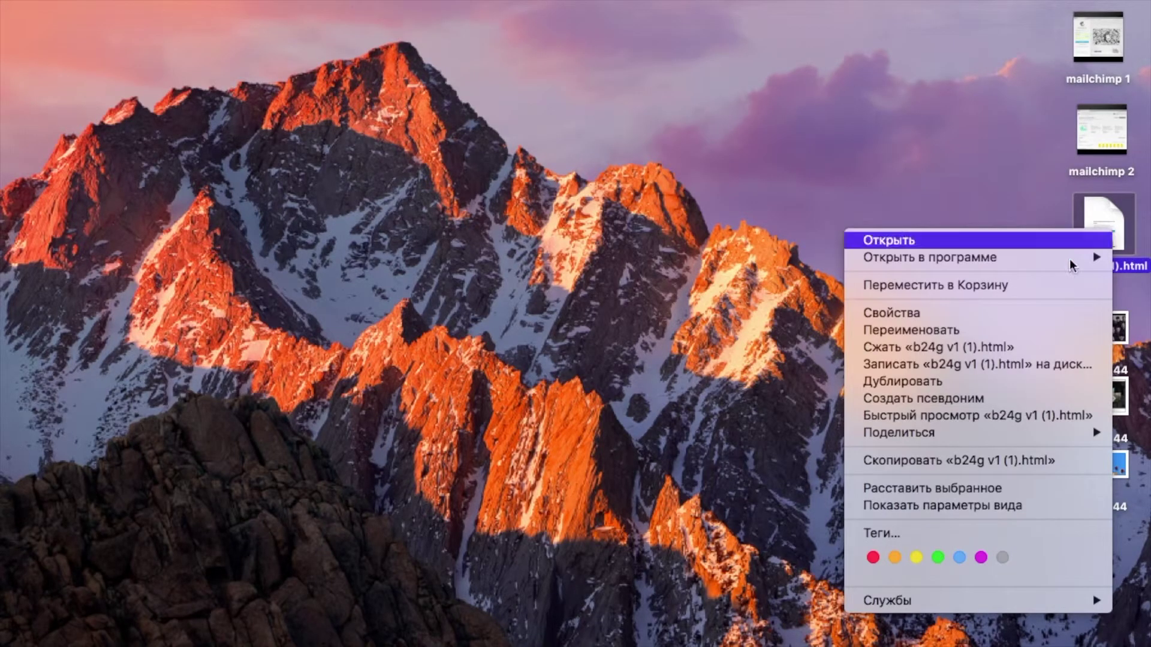
pyautogui.click(1002, 347)
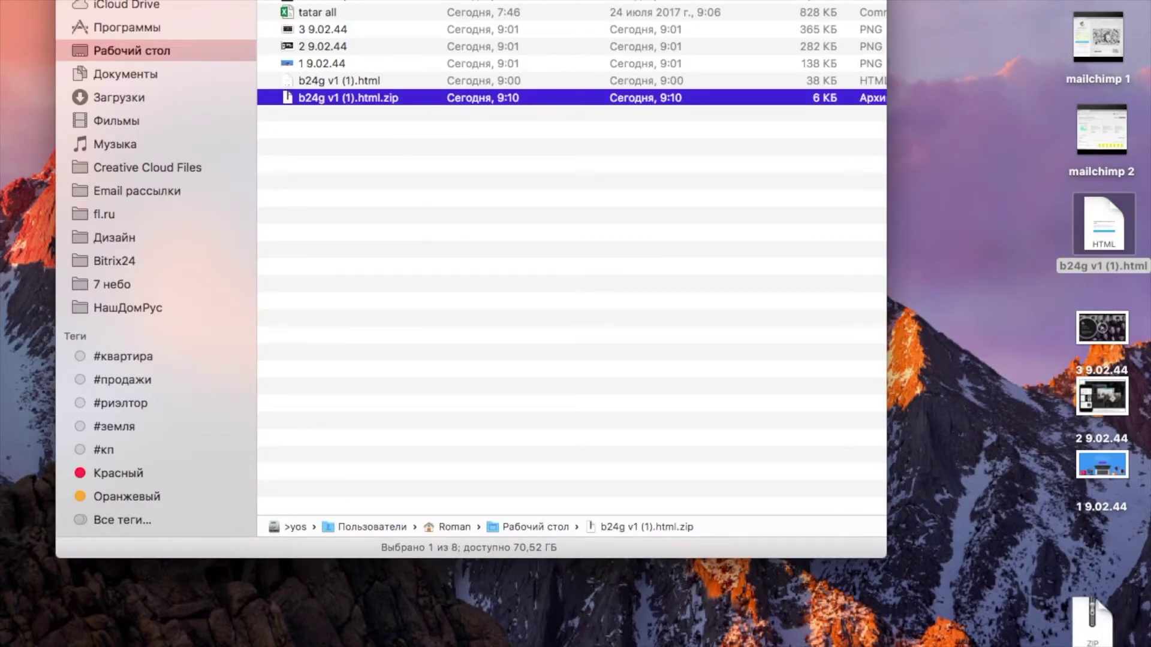
pyautogui.press('super+w')
# Step: Return to the template upload, choose b24g v1 (1).html.zip from the desktop as the archive file and upload it
pyautogui.press('super+Tab')
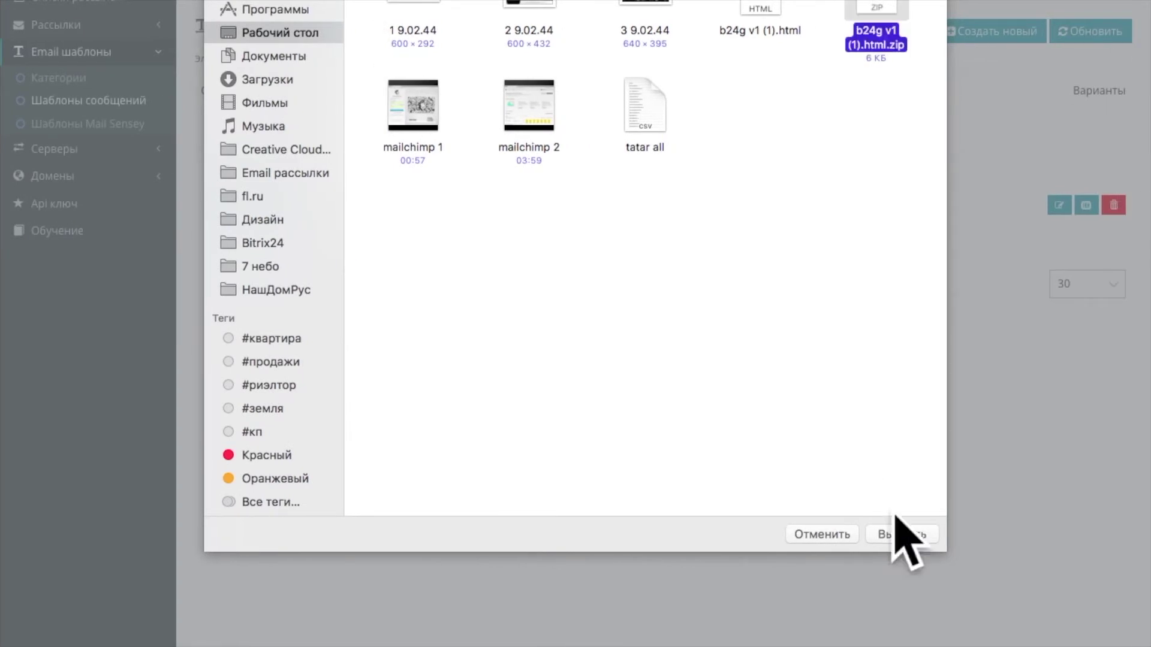
pyautogui.click(896, 536)
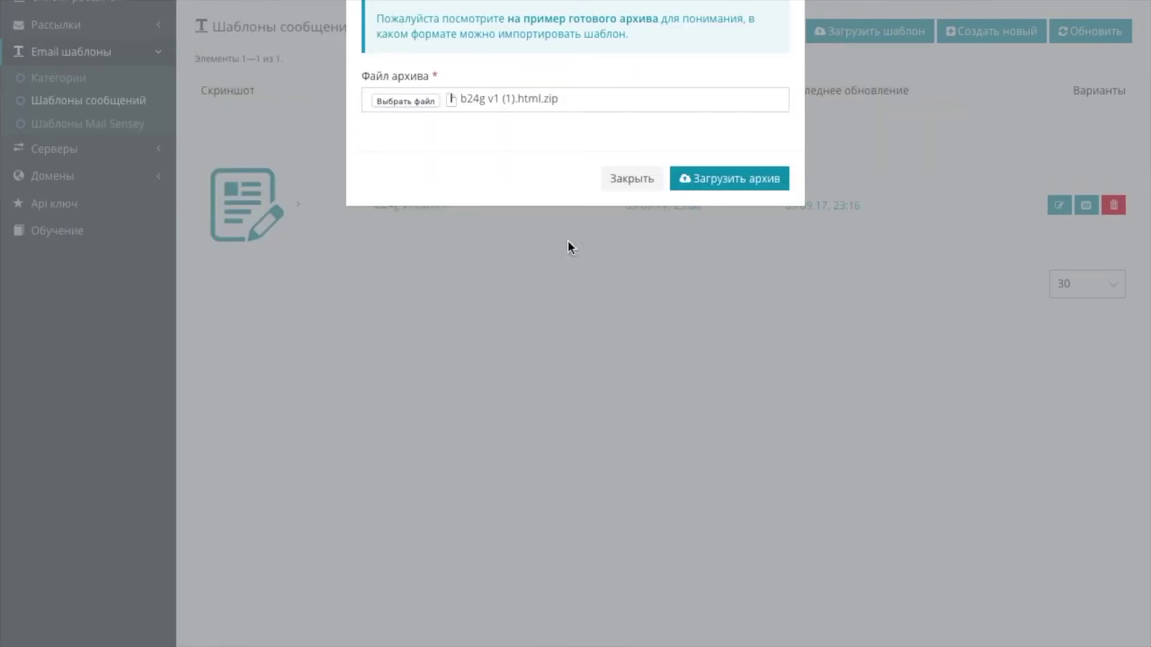
pyautogui.click(743, 186)
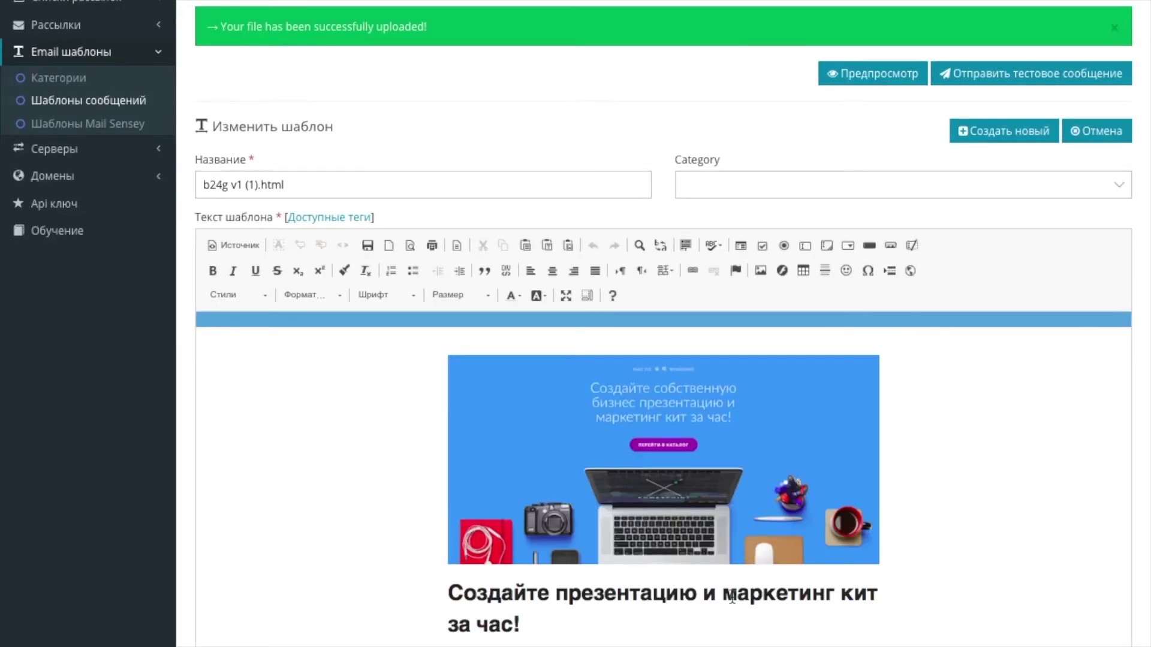
# Step: Review the imported b24g v1 (1).html template down to its end and save it
pyautogui.scroll(-5, 213, 541)
pyautogui.scroll(-6, 214, 539)
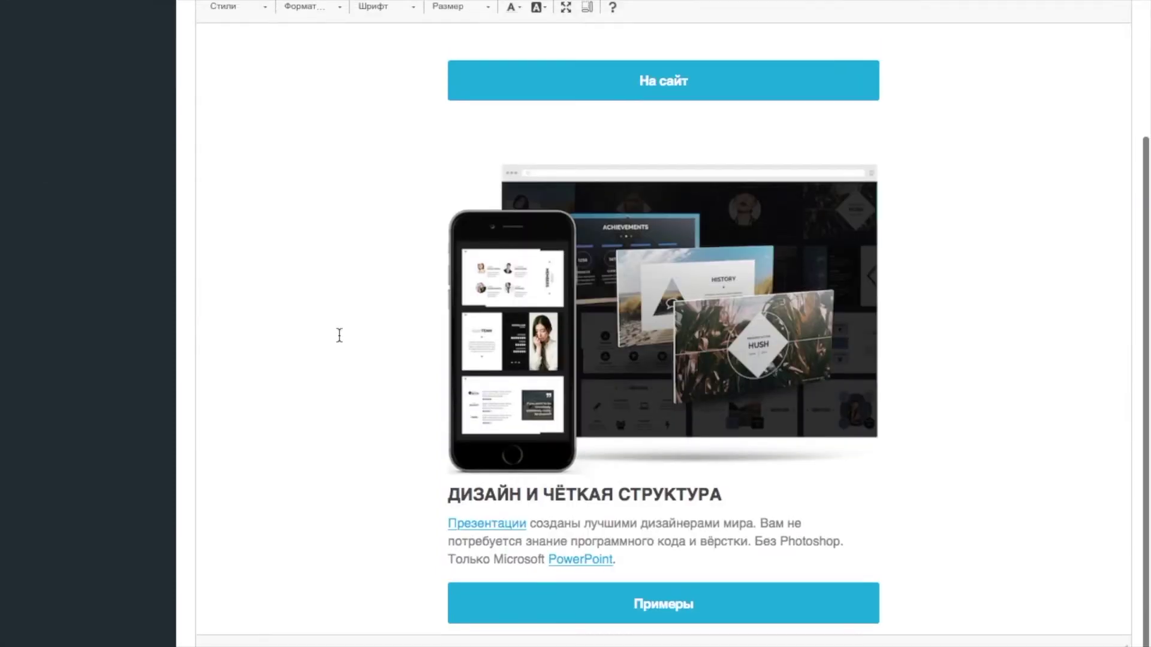
pyautogui.scroll(-6, 437, 252)
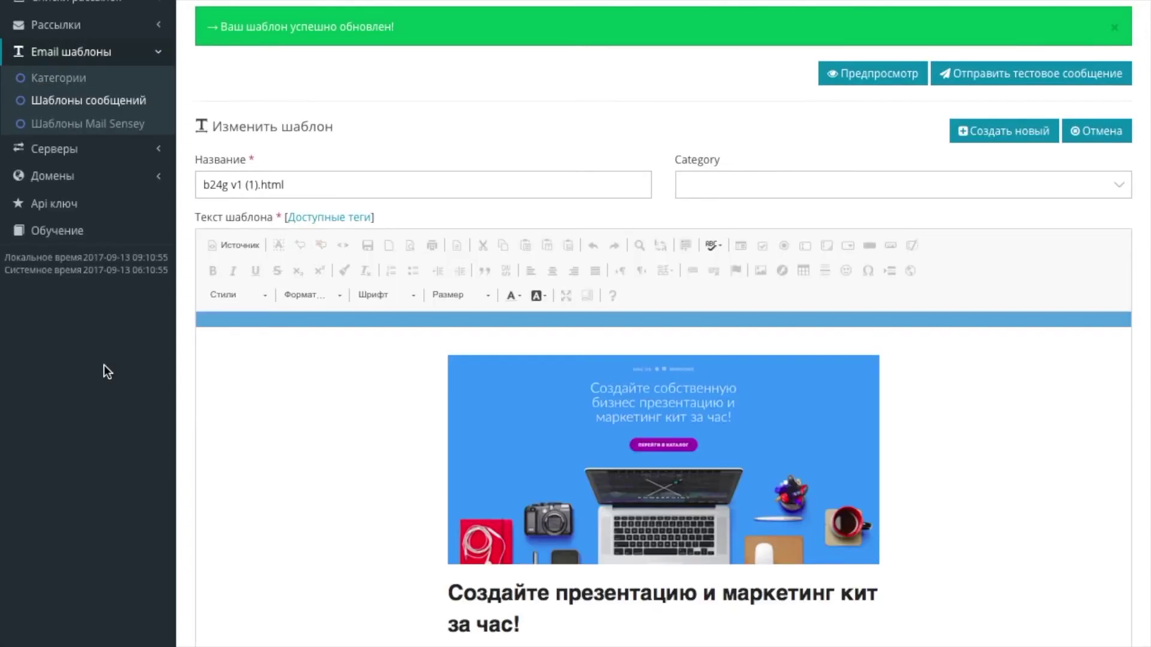
# Step: Open the properties of the template's blue header image and examine its full source link
pyautogui.scroll(-1, 114, 372)
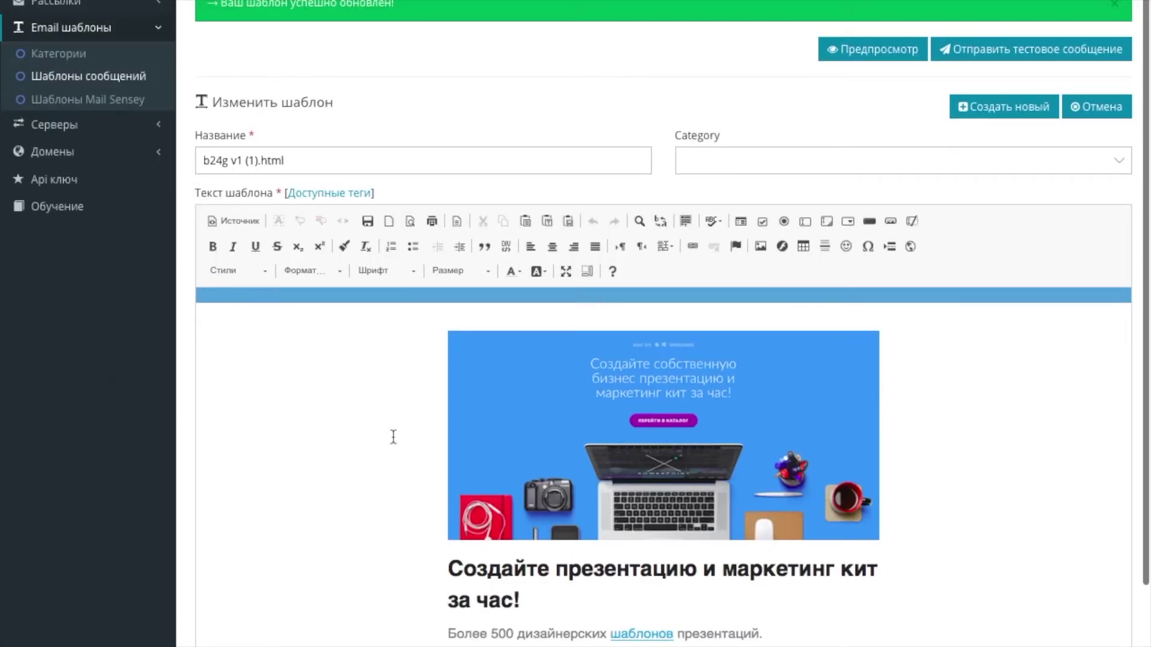
pyautogui.doubleClick(729, 394)
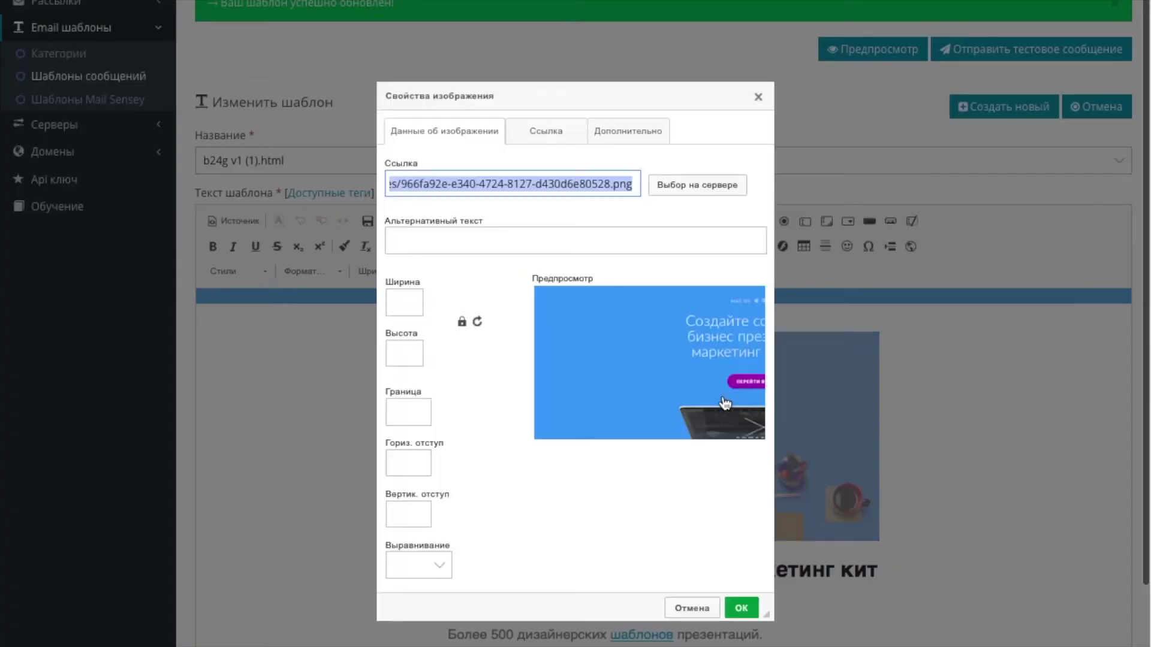
pyautogui.click(593, 183)
pyautogui.moveTo(573, 183); pyautogui.dragTo(360, 177)
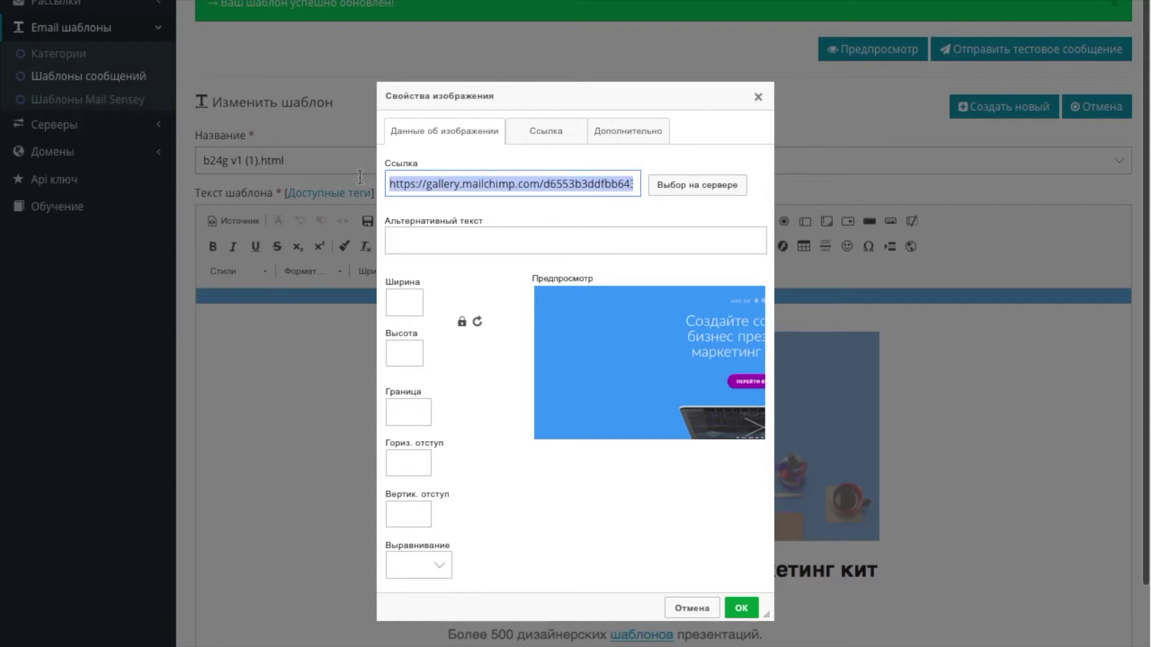
pyautogui.click(437, 186)
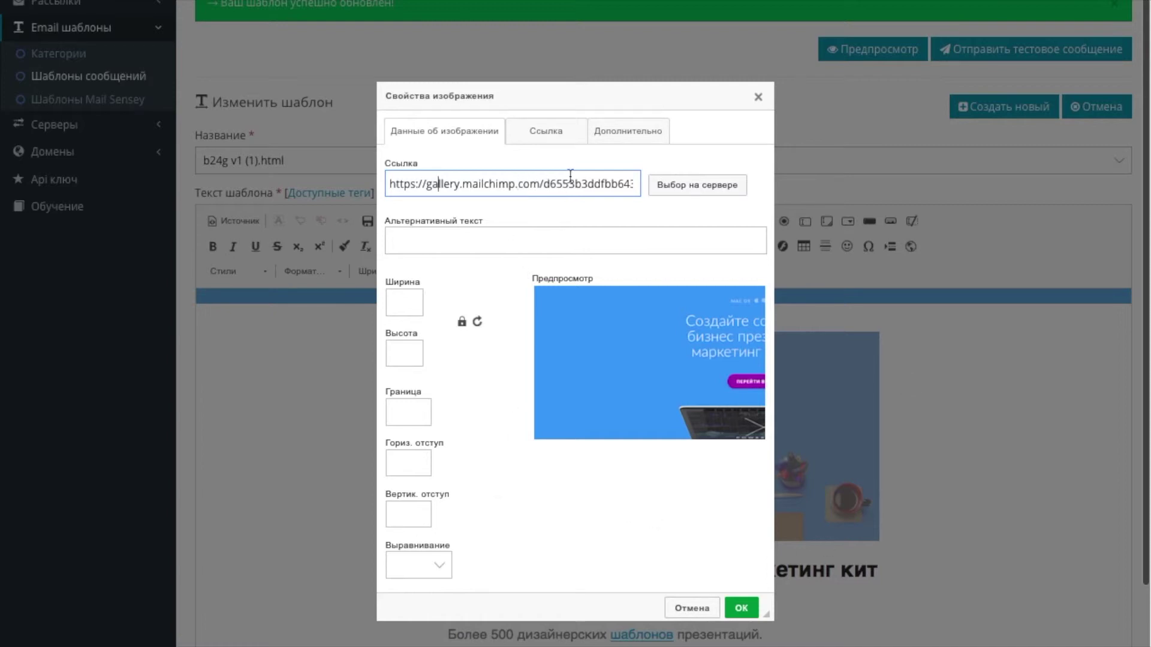
pyautogui.moveTo(564, 180); pyautogui.dragTo(689, 190)
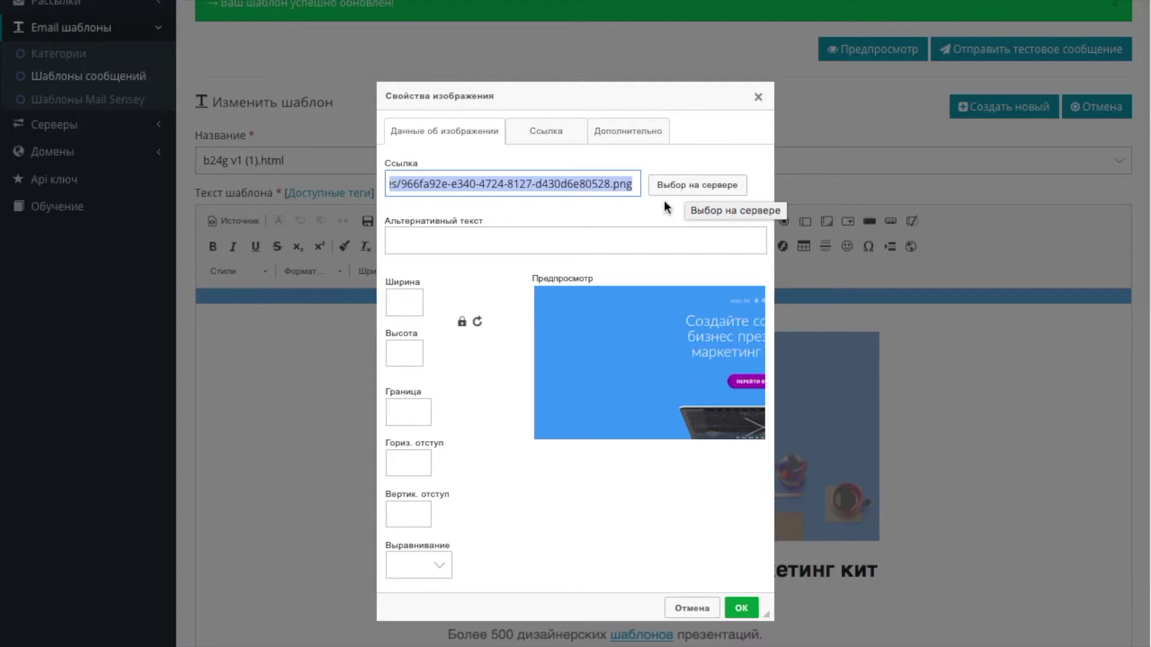
pyautogui.click(603, 186)
pyautogui.moveTo(545, 184); pyautogui.dragTo(331, 158)
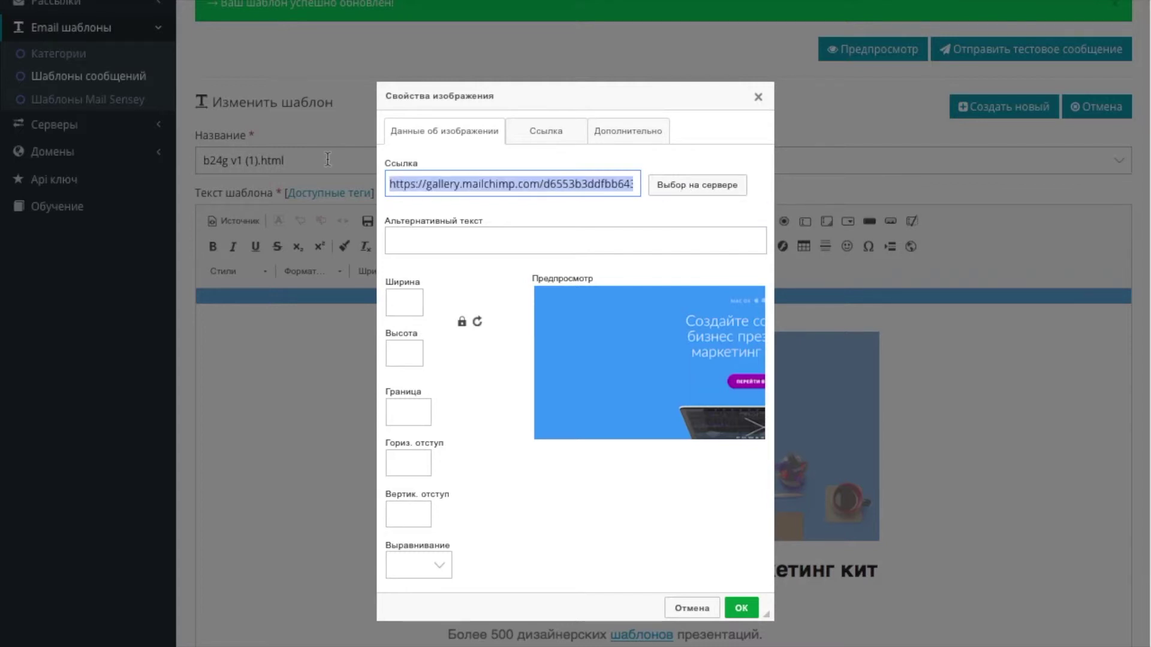
# Step: Browse the server for the header image's source and upload 1 9.02.44, 2 9.02.44 and 3 9.02.44 from the desktop
pyautogui.click(595, 181)
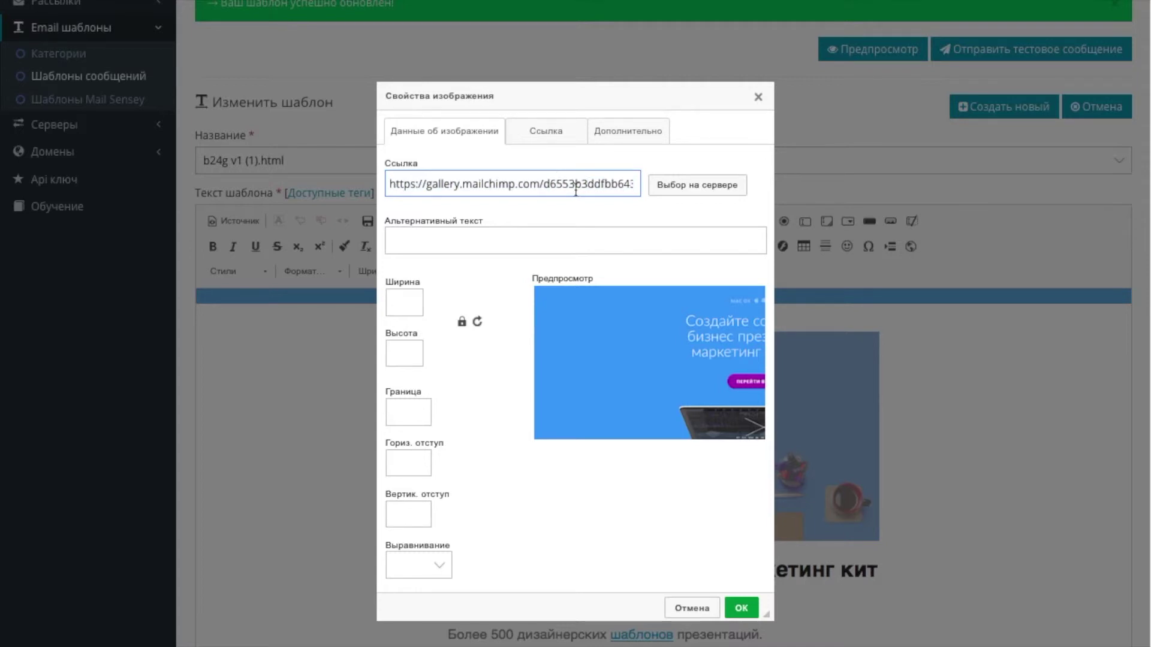
pyautogui.click(692, 185)
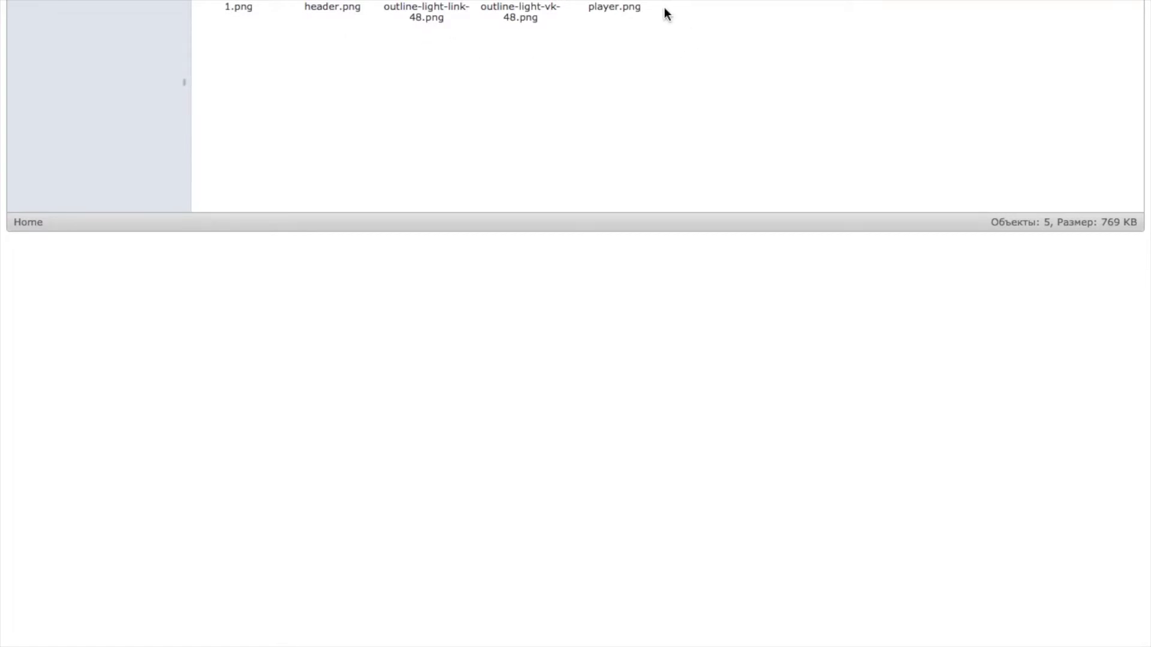
pyautogui.rightClick(691, 8)
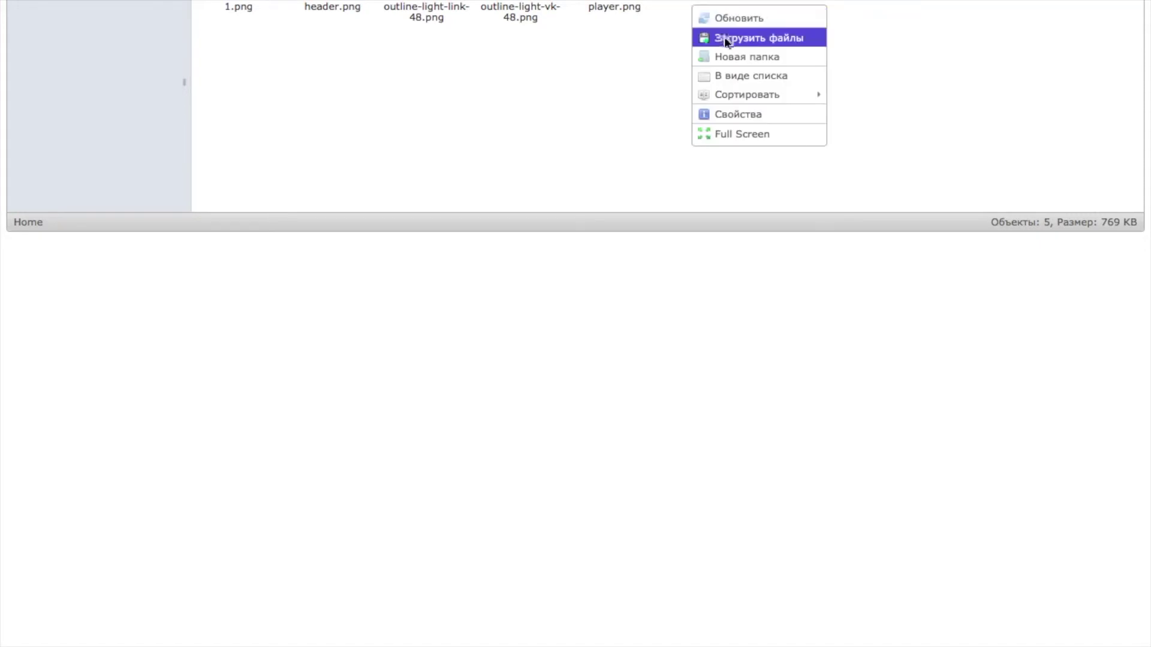
pyautogui.click(724, 37)
pyautogui.click(585, 106)
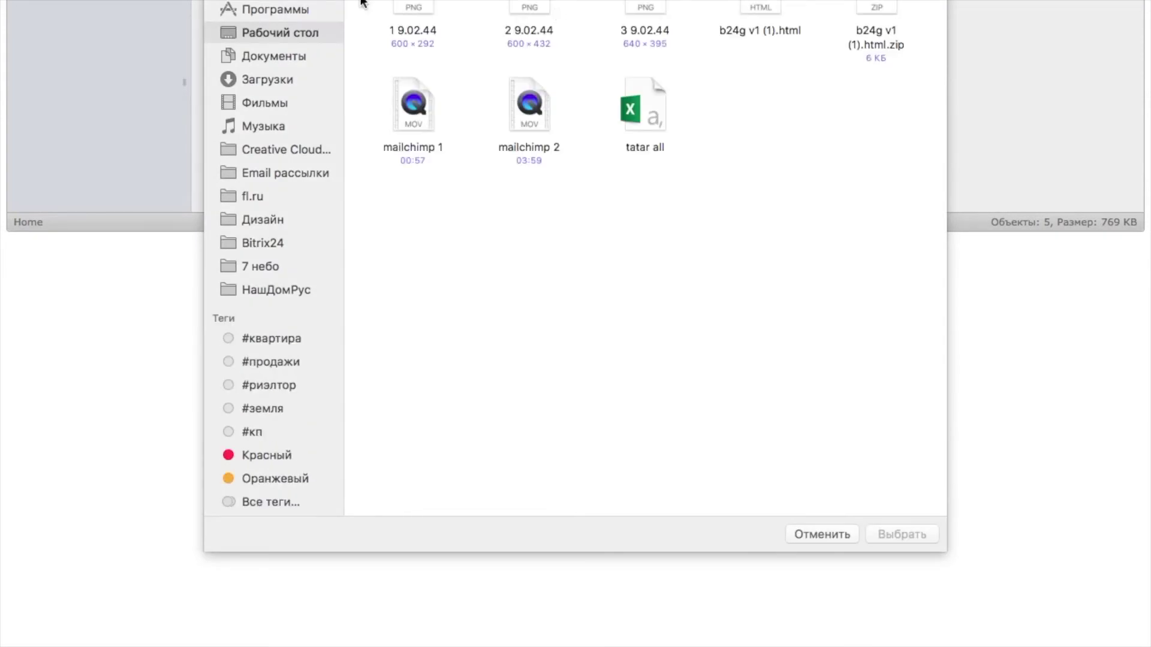
pyautogui.moveTo(367, 1); pyautogui.dragTo(665, 13)
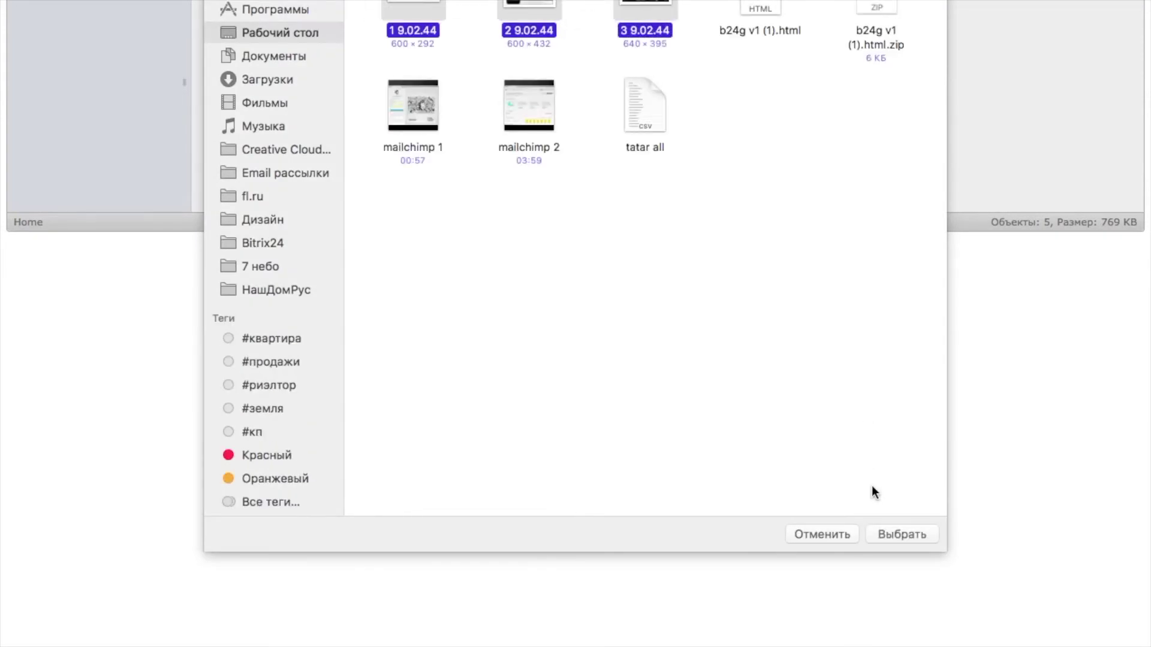
pyautogui.click(914, 533)
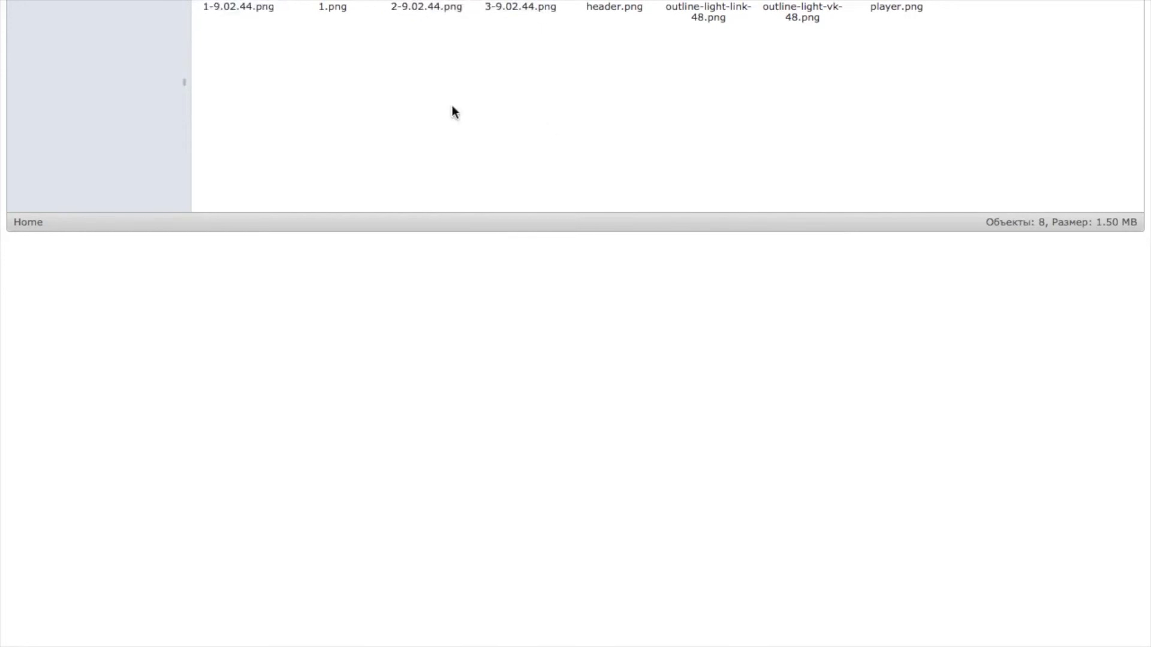
# Step: Choose 1-9.02.44.png as the header image's source, check its server link and apply the image properties
pyautogui.doubleClick(239, 7)
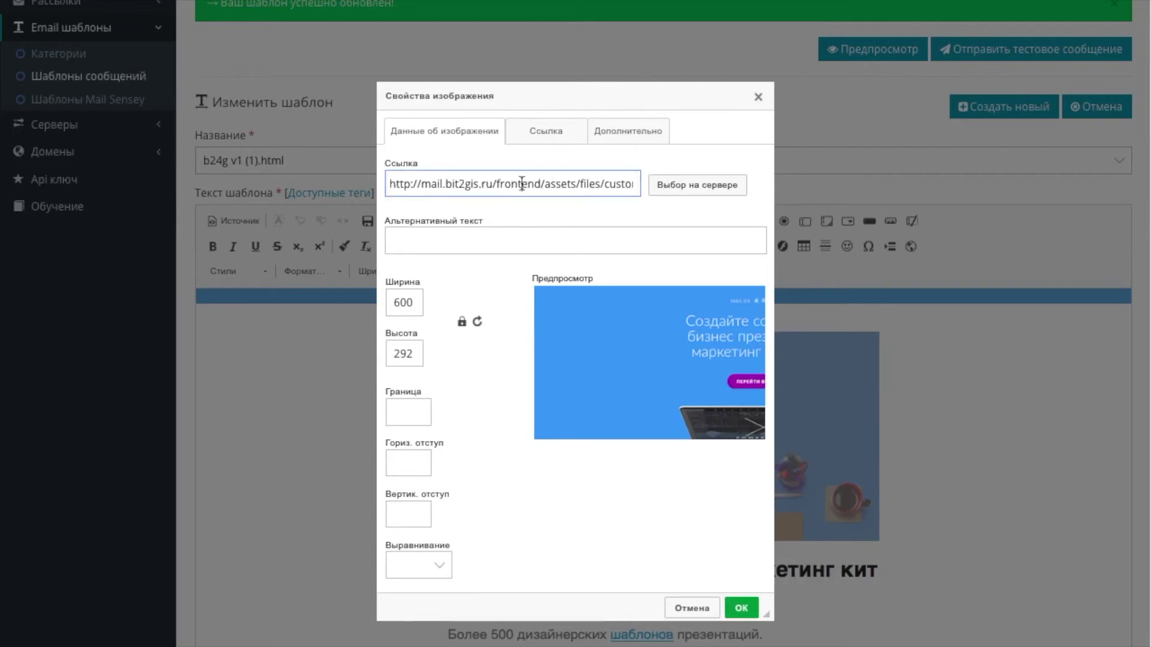
pyautogui.moveTo(522, 184); pyautogui.dragTo(395, 184)
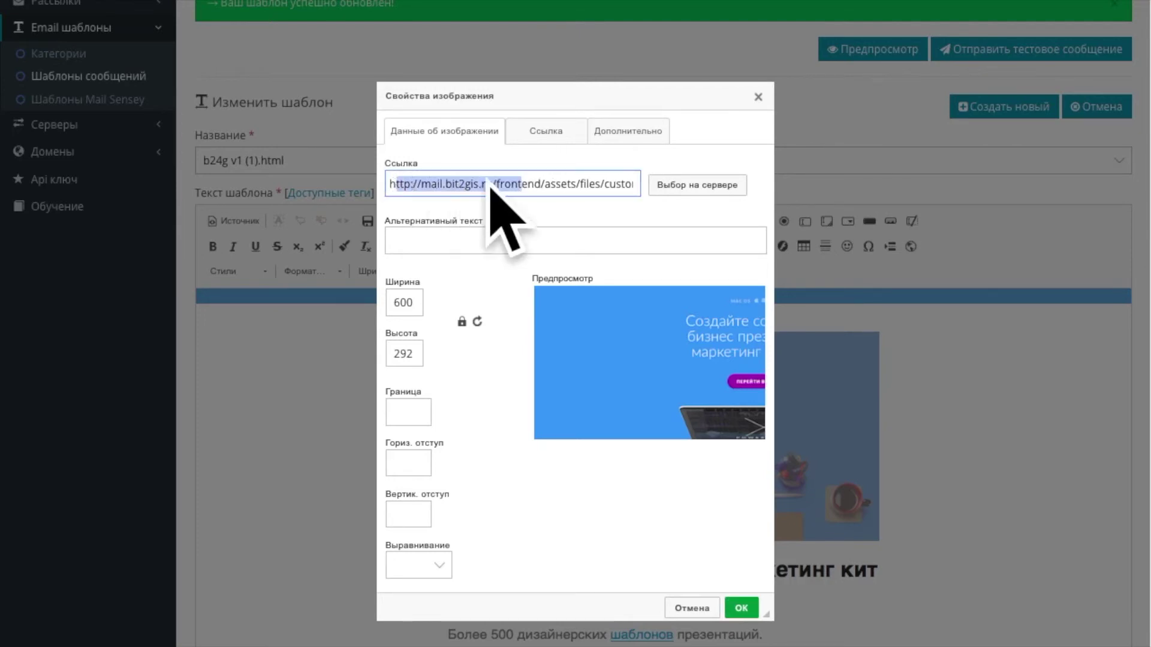
pyautogui.click(560, 186)
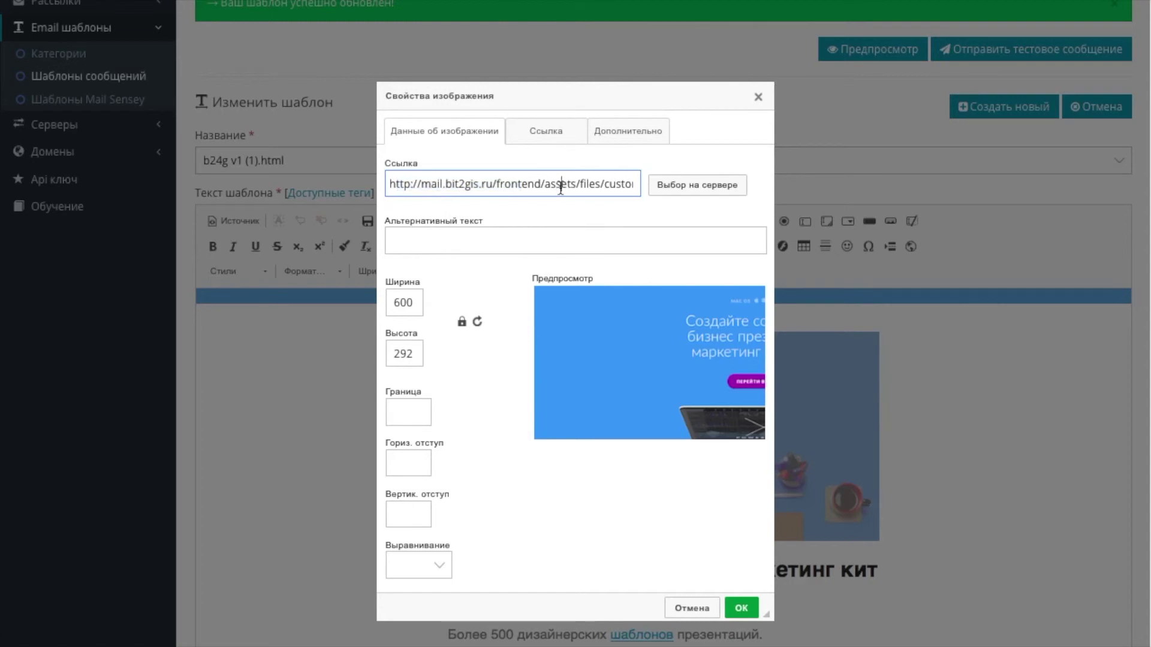
pyautogui.click(741, 608)
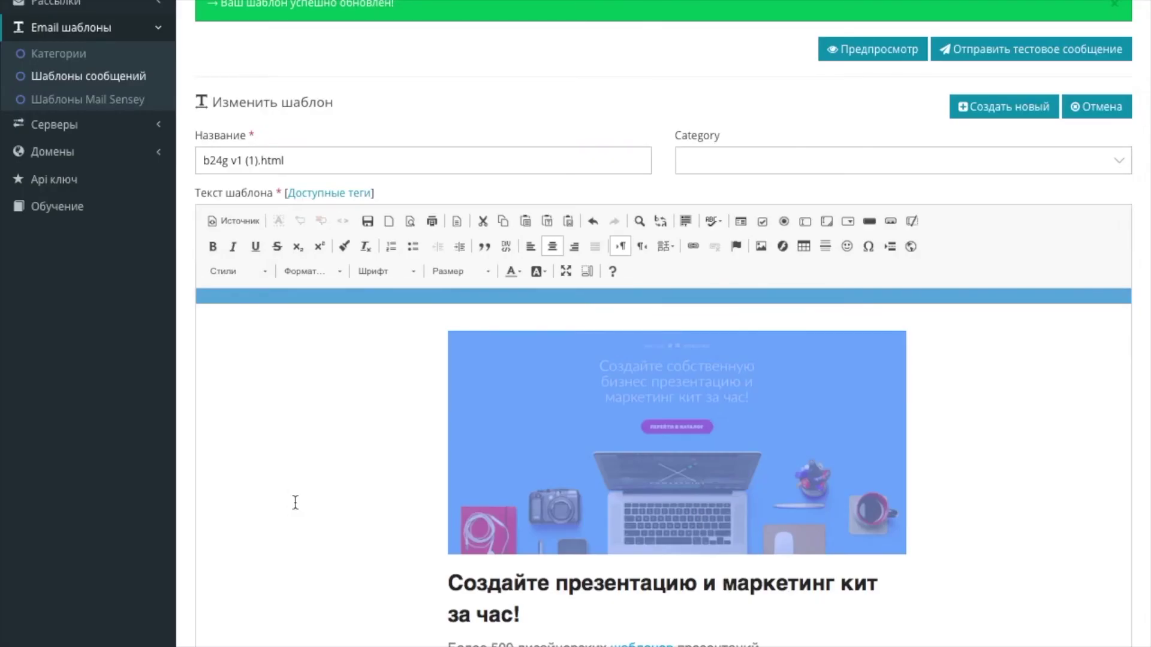
# Step: Add the text "Отписаться" below the "До новых встреч!" line in the template's blue footer
pyautogui.scroll(-1, 290, 511)
pyautogui.scroll(-5, 156, 523)
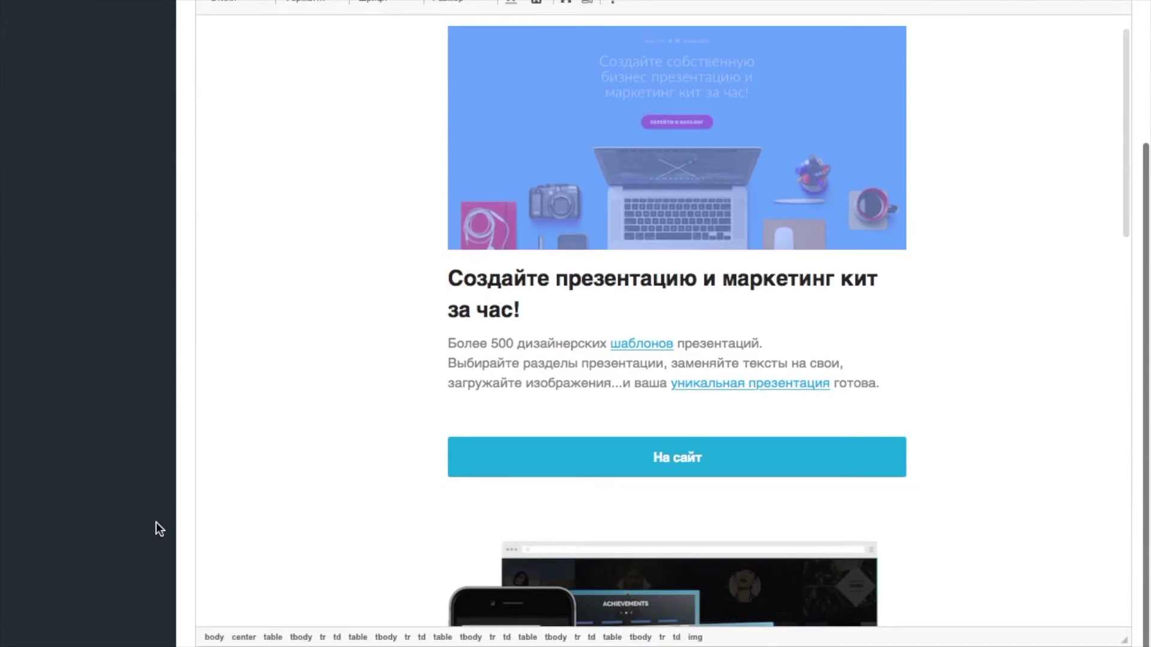
pyautogui.scroll(-9, 357, 480)
pyautogui.scroll(-1, 699, 202)
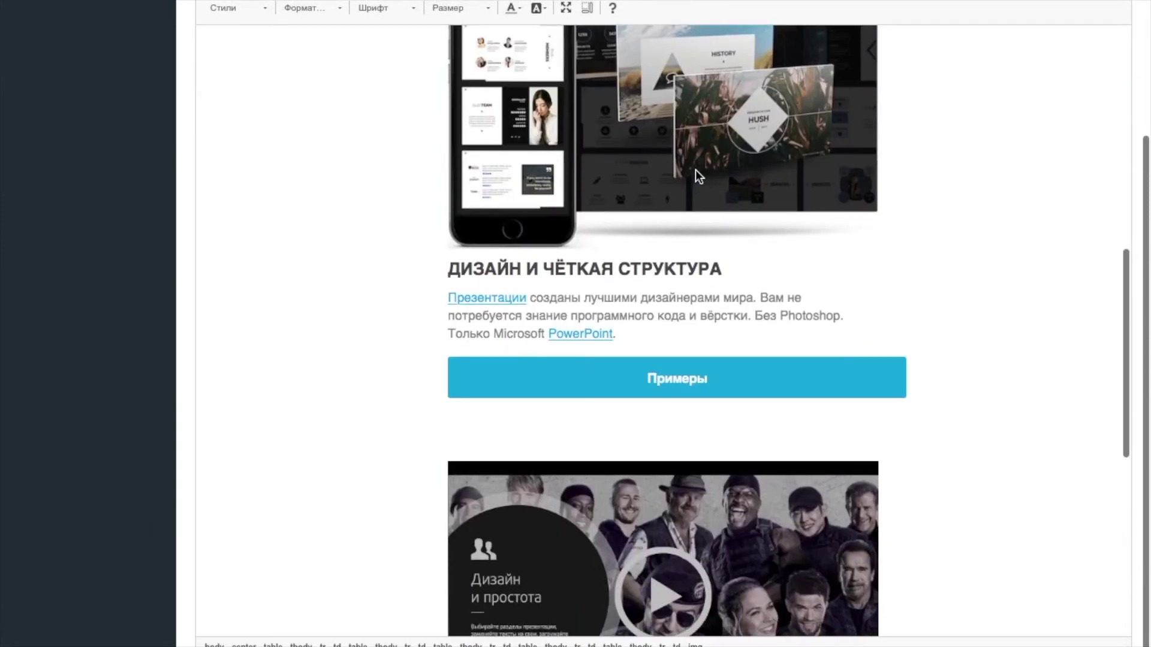
pyautogui.click(696, 170)
pyautogui.click(637, 527)
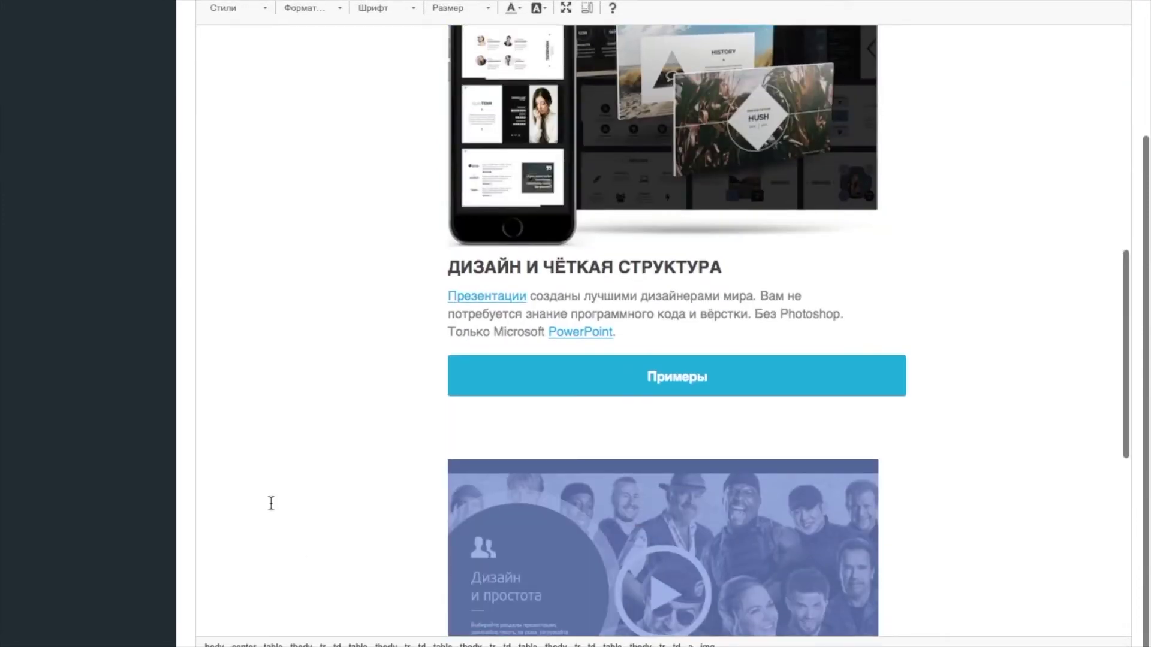
pyautogui.scroll(-9, 713, 542)
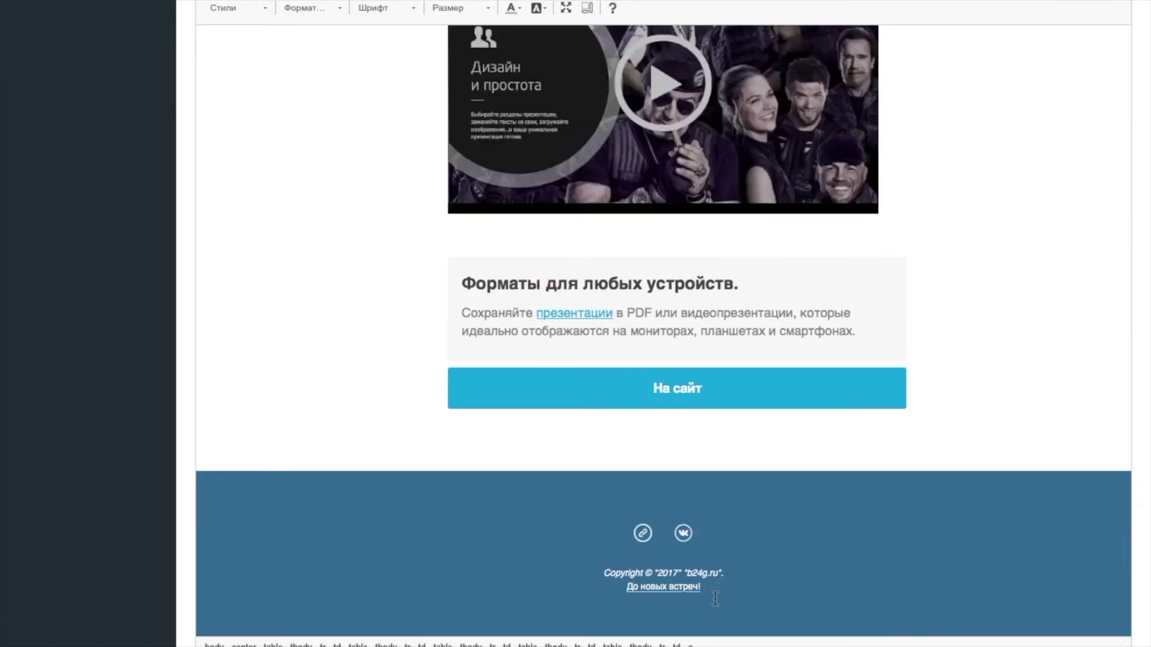
pyautogui.write('Отписаться')
# Step: Start a link on the footer text "Отписаться", keeping the type "Ссылка" and setting the protocol to "<другой>"
pyautogui.moveTo(689, 600); pyautogui.dragTo(638, 600)
pyautogui.scroll(2, 727, 74)
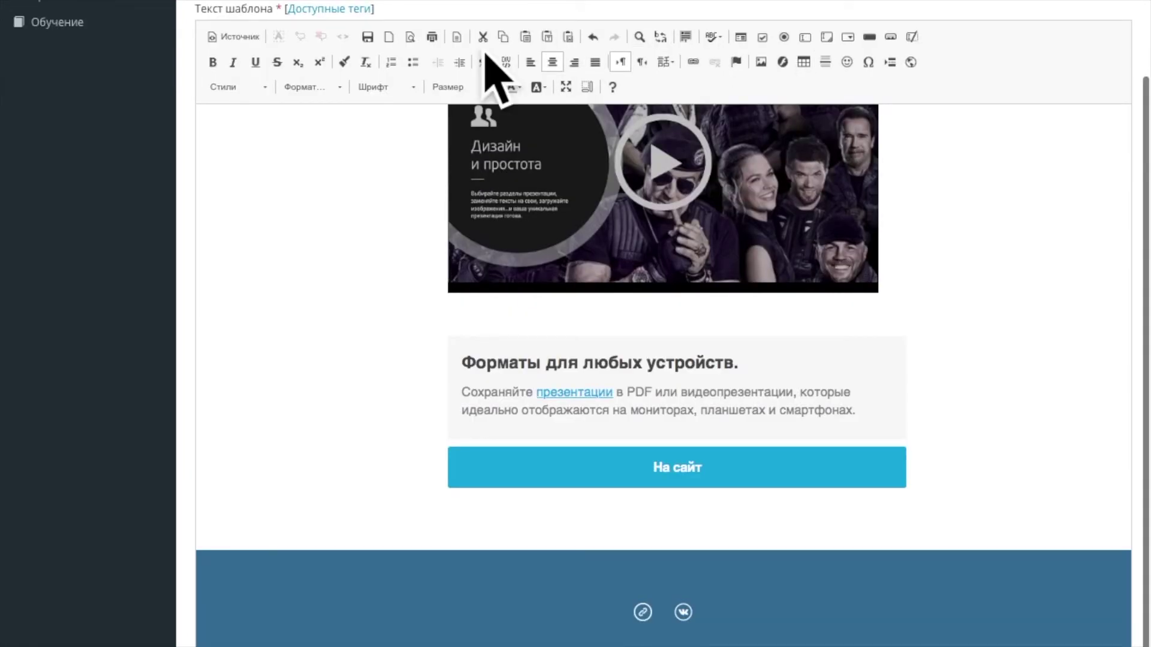
pyautogui.click(693, 63)
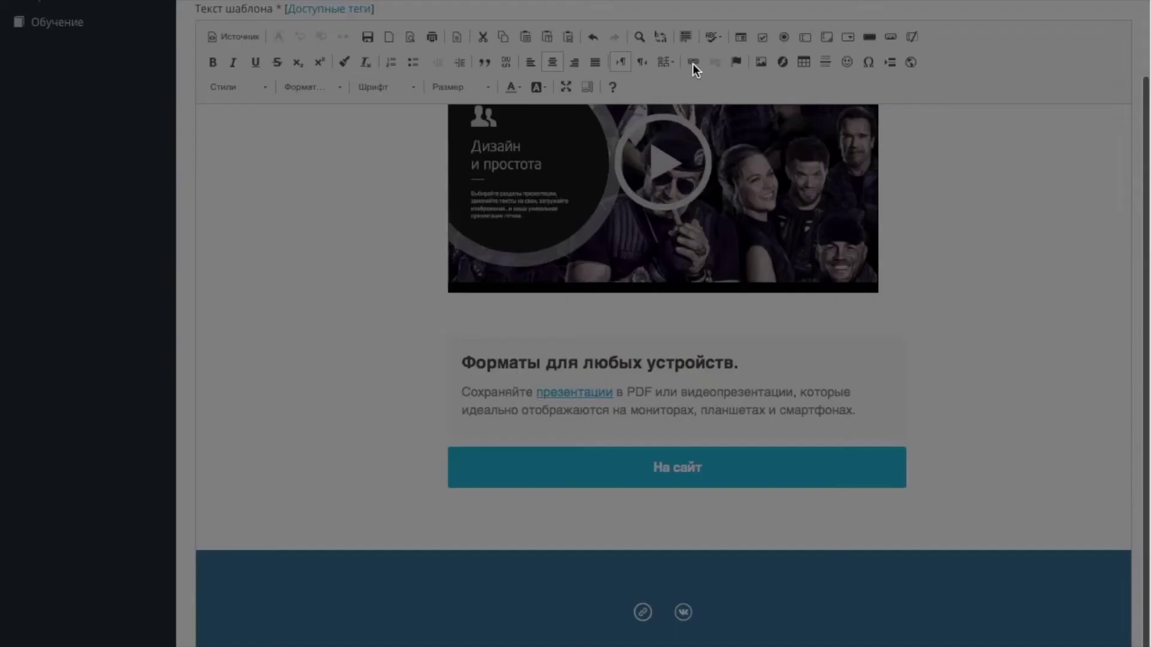
pyautogui.click(456, 354)
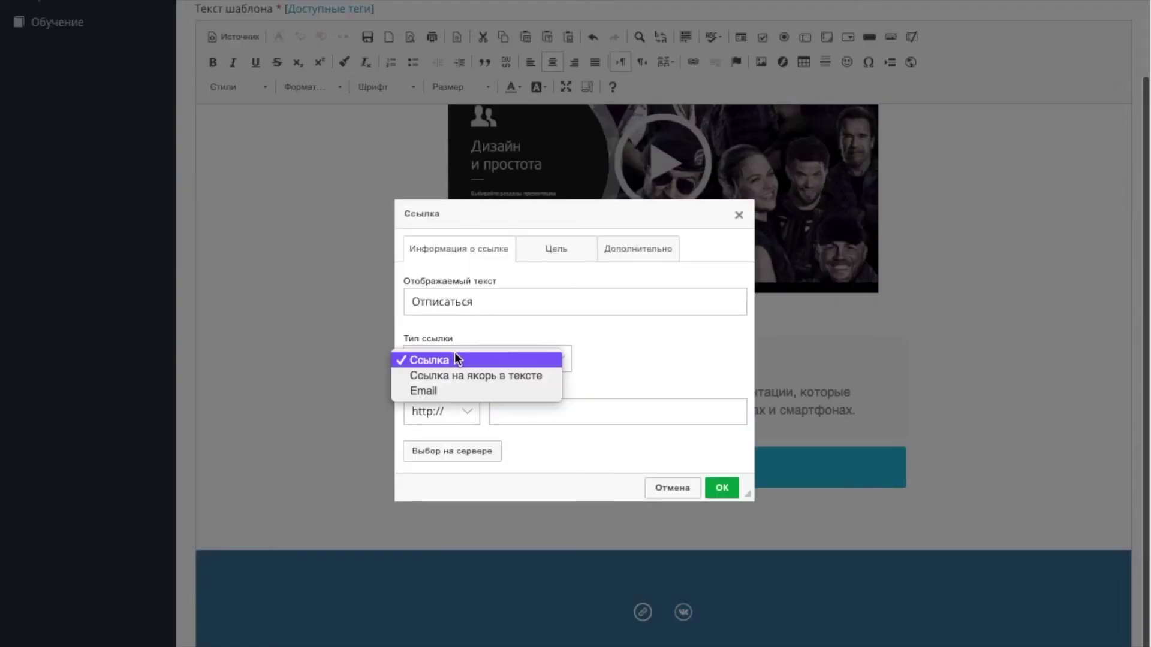
pyautogui.click(513, 327)
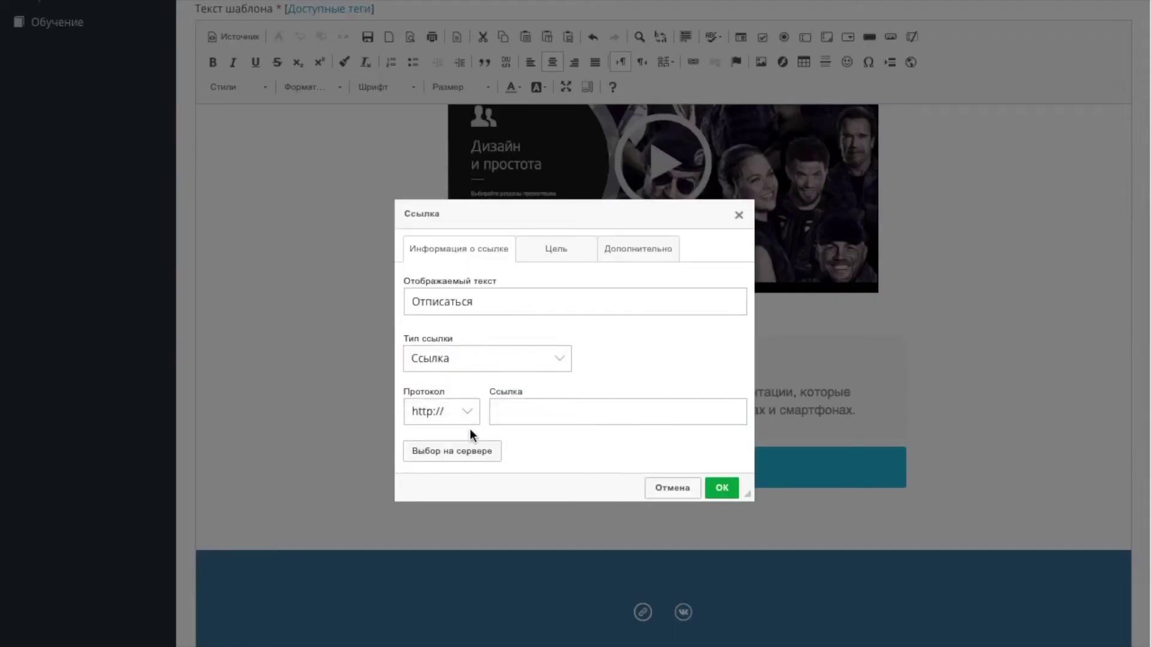
pyautogui.click(460, 414)
pyautogui.click(440, 477)
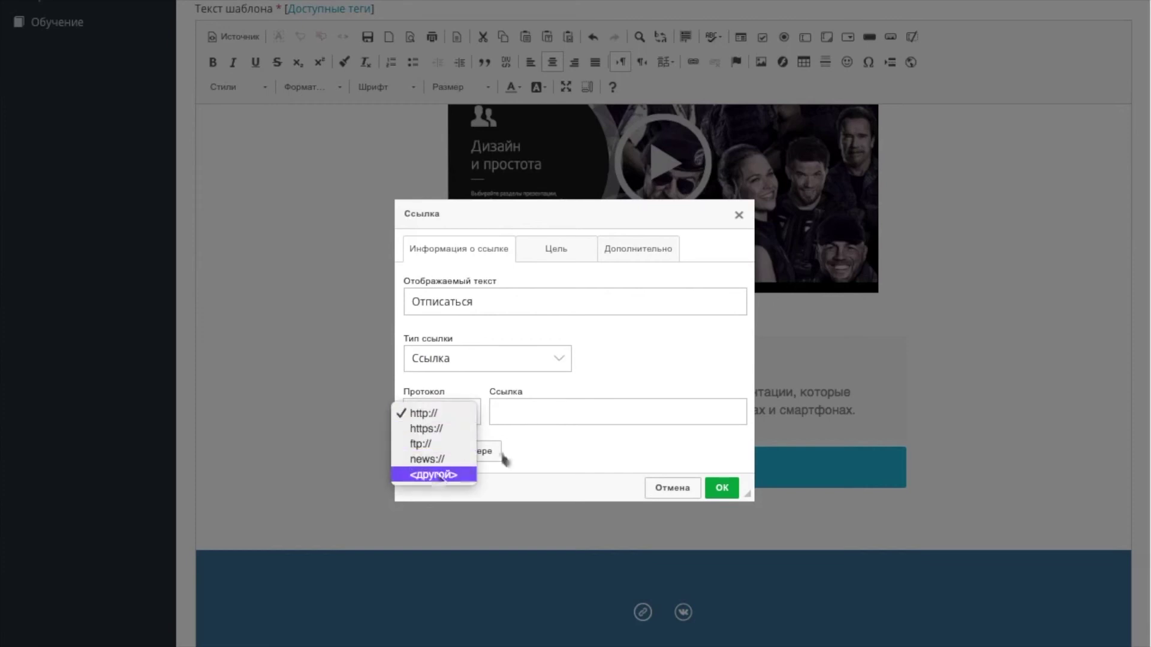
# Step: Set the link address of "Отписаться" to [UNSUBSCRIBE_URL] and apply the link
pyautogui.click(523, 413)
pyautogui.write('[')
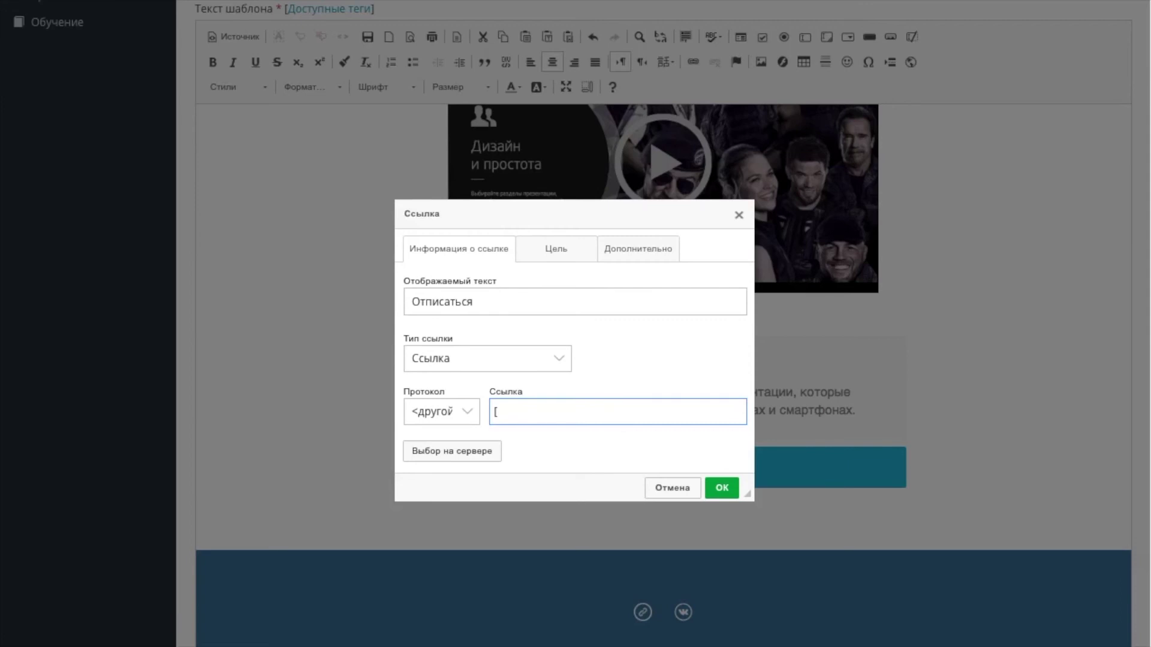
pyautogui.write(']')
pyautogui.press('Left')
pyautogui.write('UNSUBSCRIBE_URL')
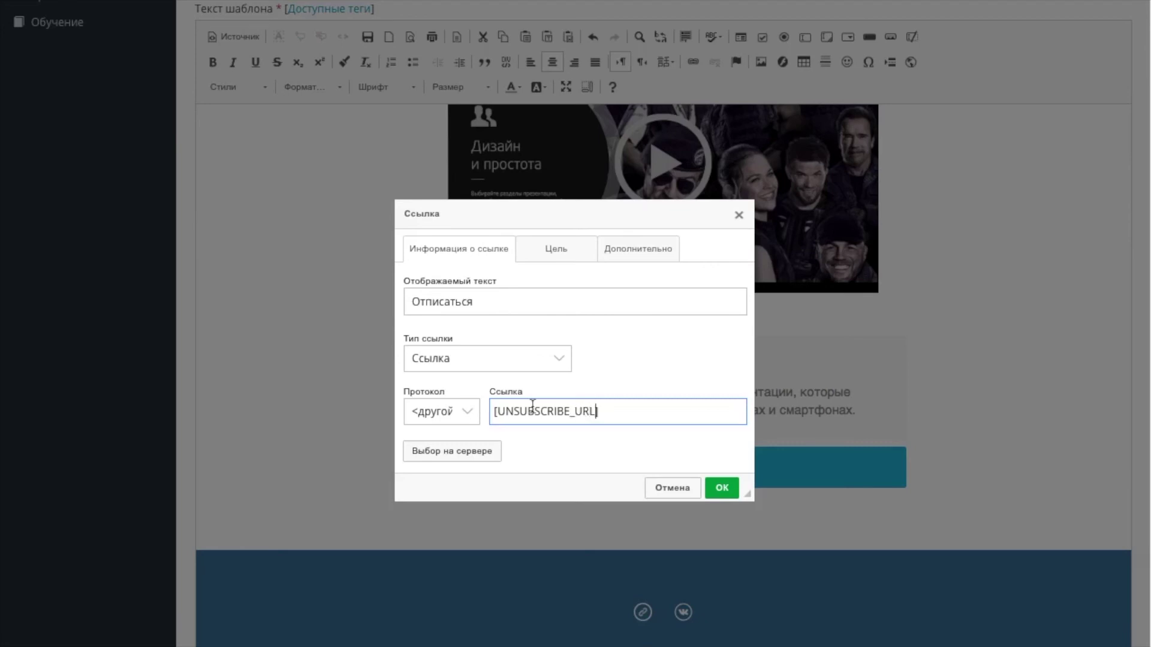
pyautogui.click(723, 489)
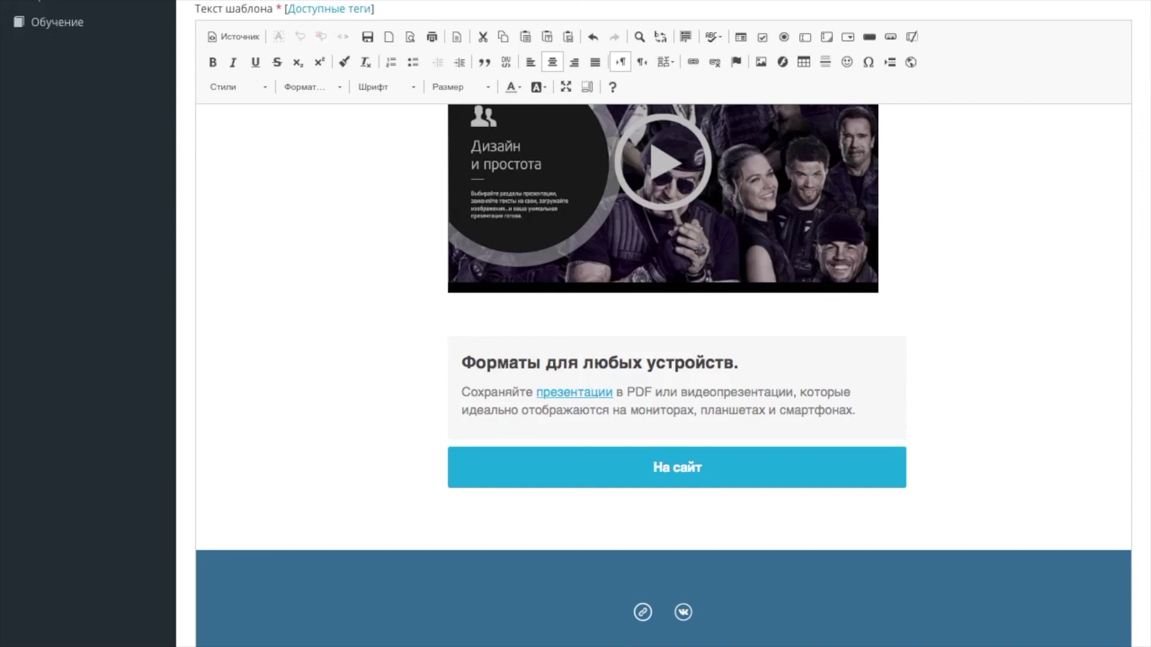
# Step: Save the edited b24g v1 (1).html template and return to the list of message templates
pyautogui.scroll(-2, 663, 376)
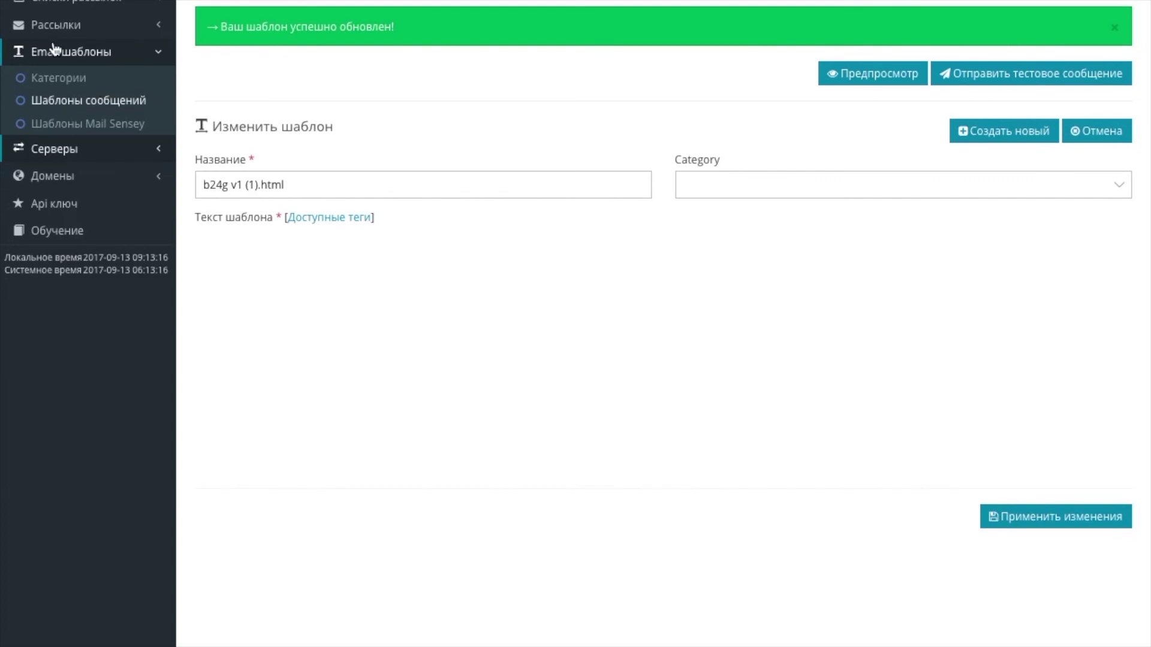
pyautogui.click(69, 102)
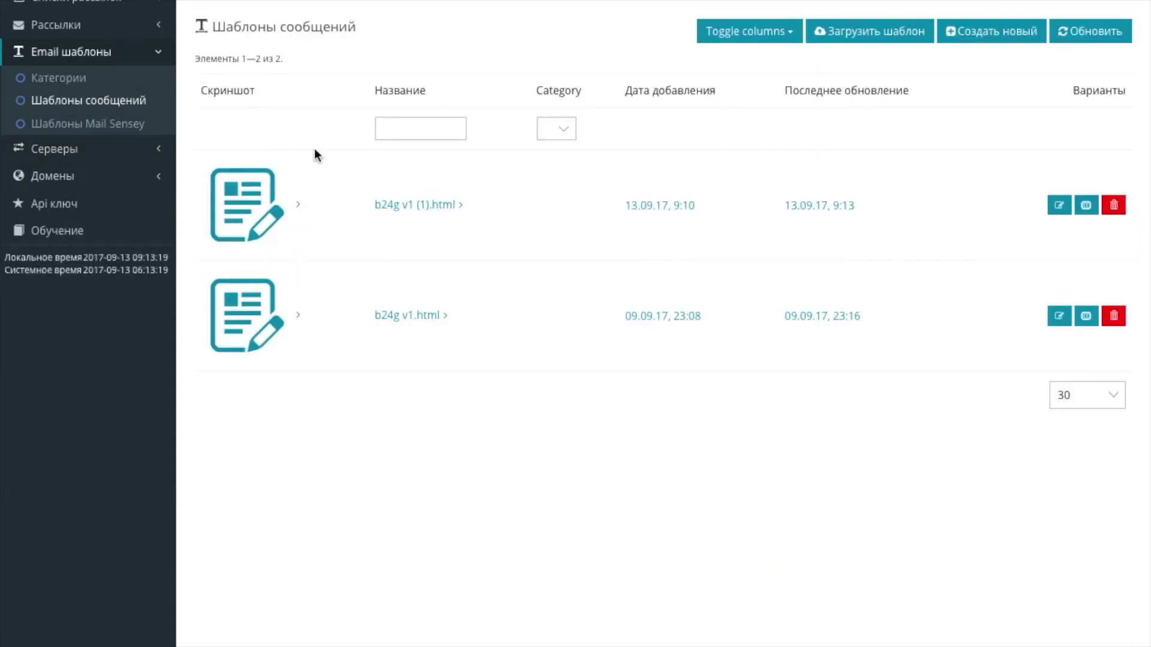